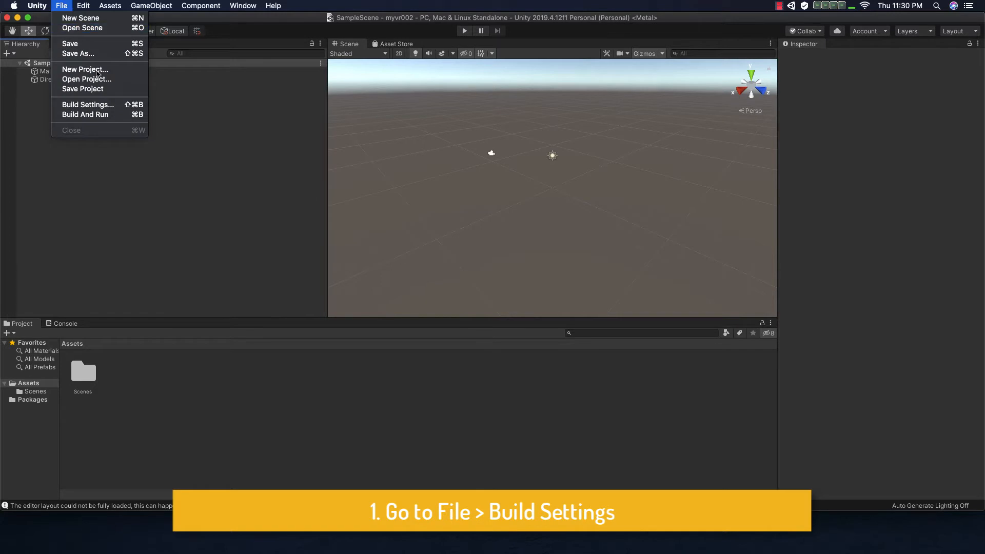
- Switch the build platform to Android in the Build Settings, with texture compression set to ASTC
left_click(101, 105)
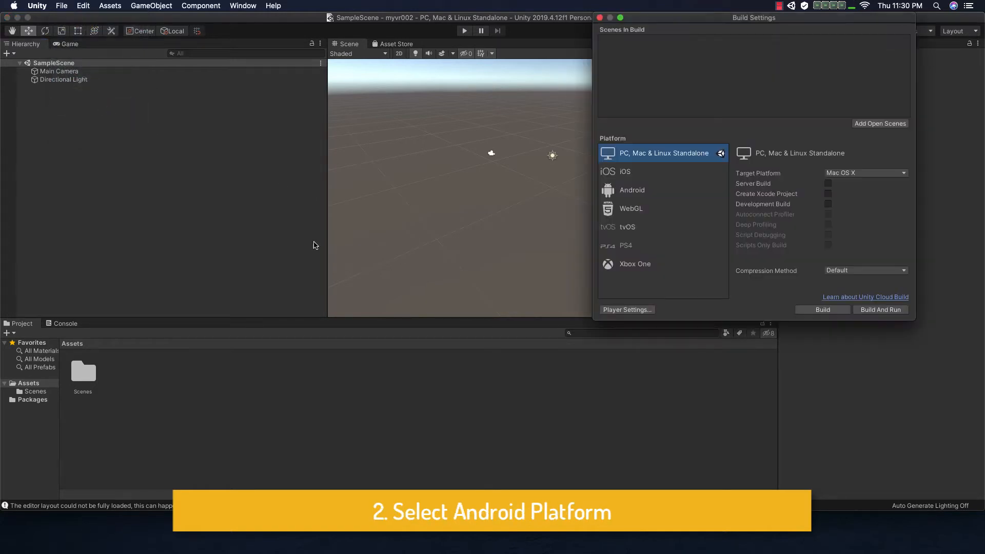
left_click_drag(694, 18, 242, 75)
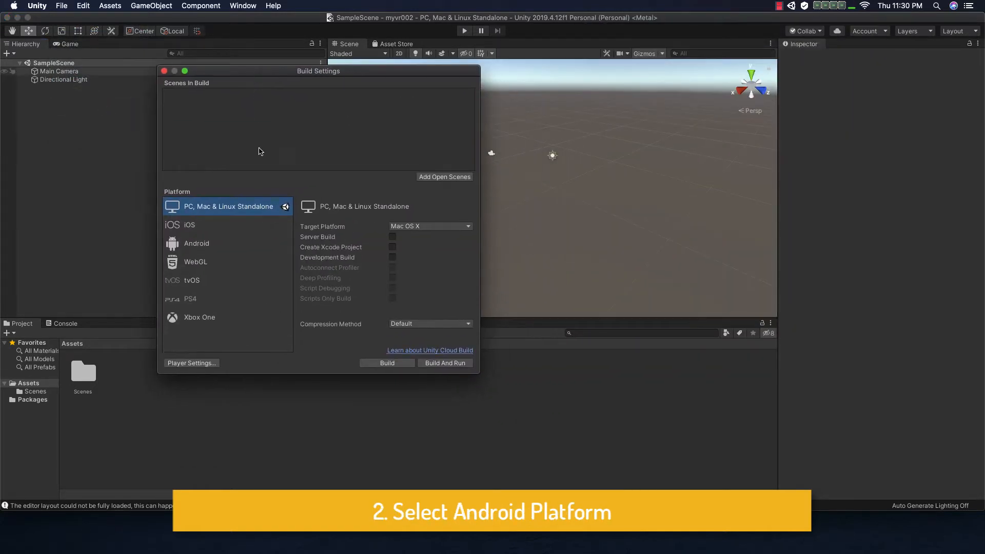
left_click(246, 233)
left_click(409, 215)
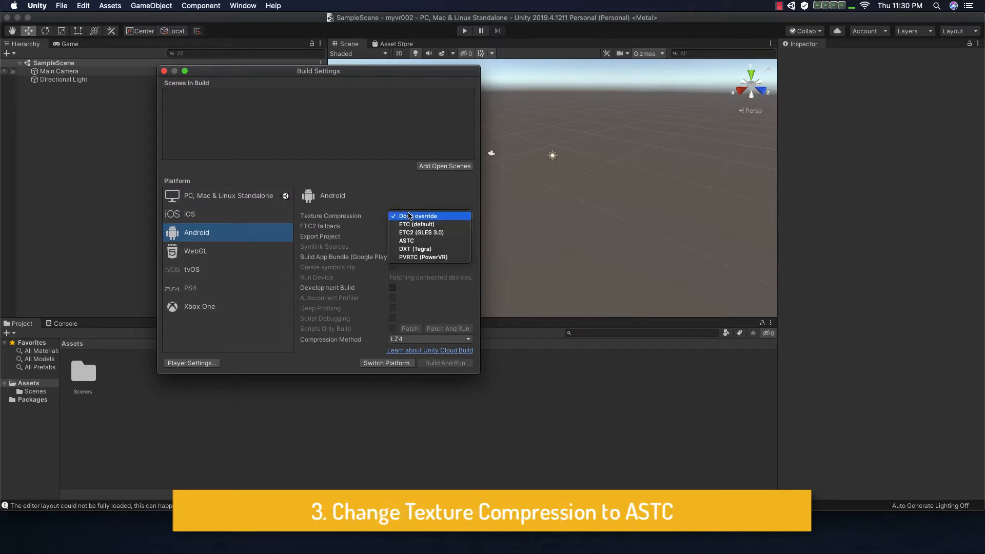
left_click(409, 240)
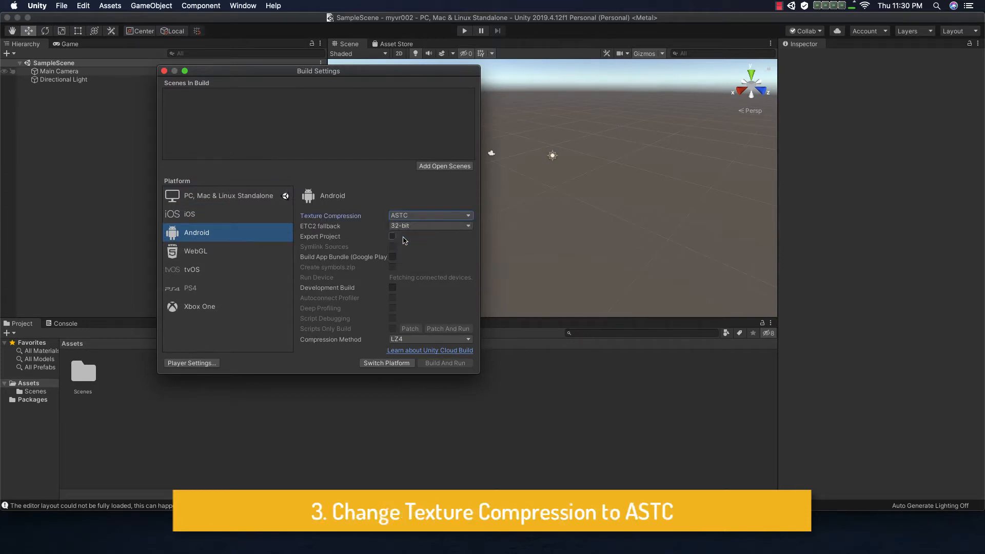
left_click(396, 366)
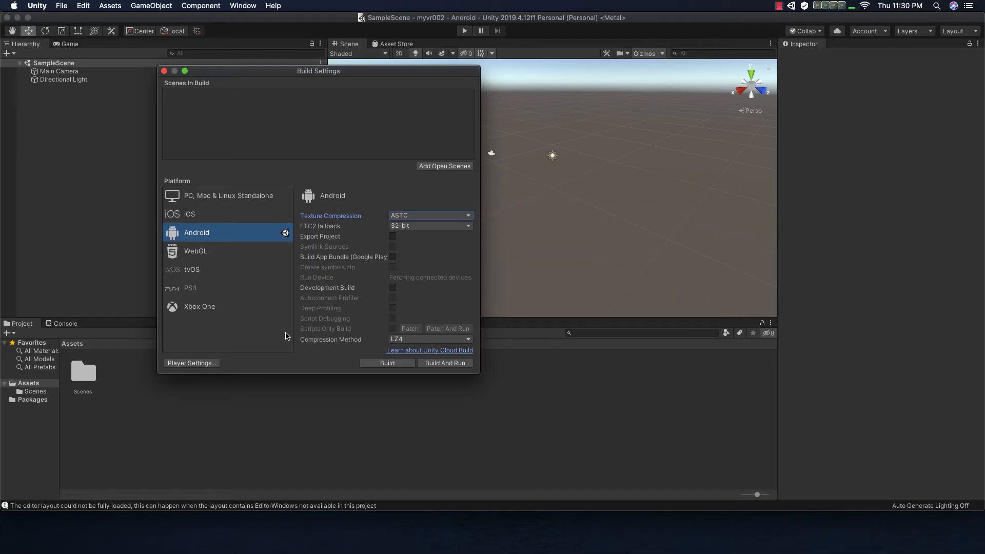
- Open the Player settings and set the company name to Mycompany
left_click(204, 363)
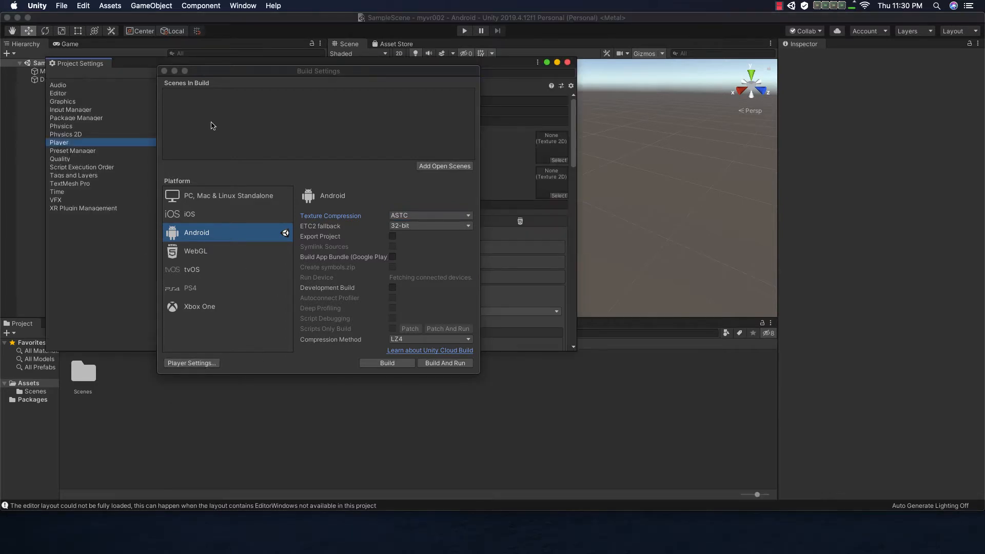
left_click_drag(228, 69, 689, 105)
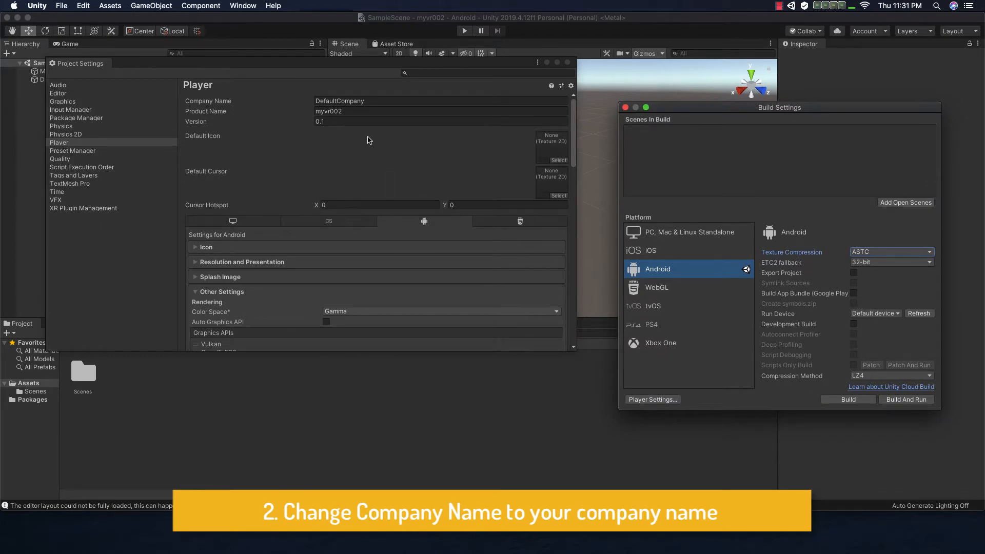
left_click(370, 102)
double_click(345, 101)
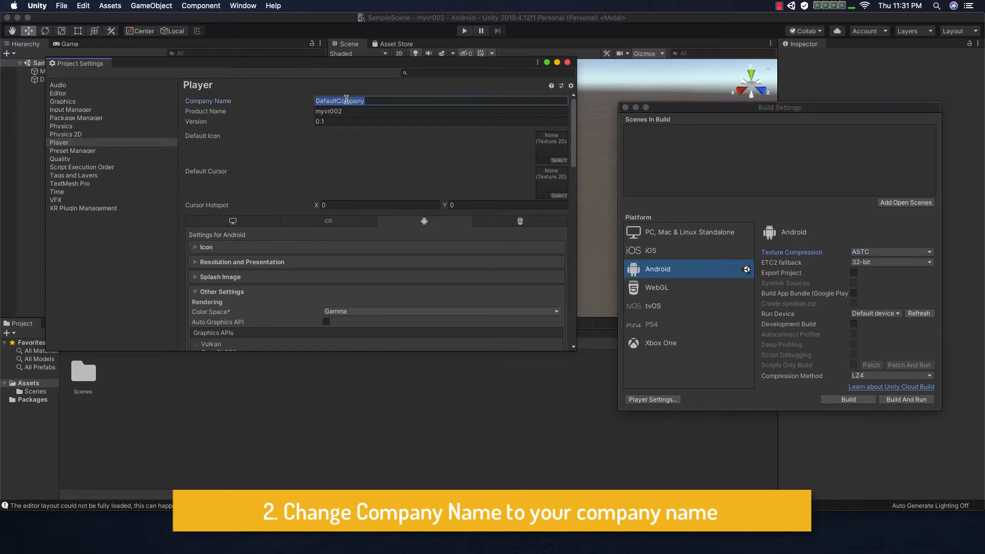
type("Mycompany")
- Set the Android player's color space to Linear and remove Vulkan from its graphics APIs
scroll(400, 165, "down", 1)
scroll(401, 165, "down", 5)
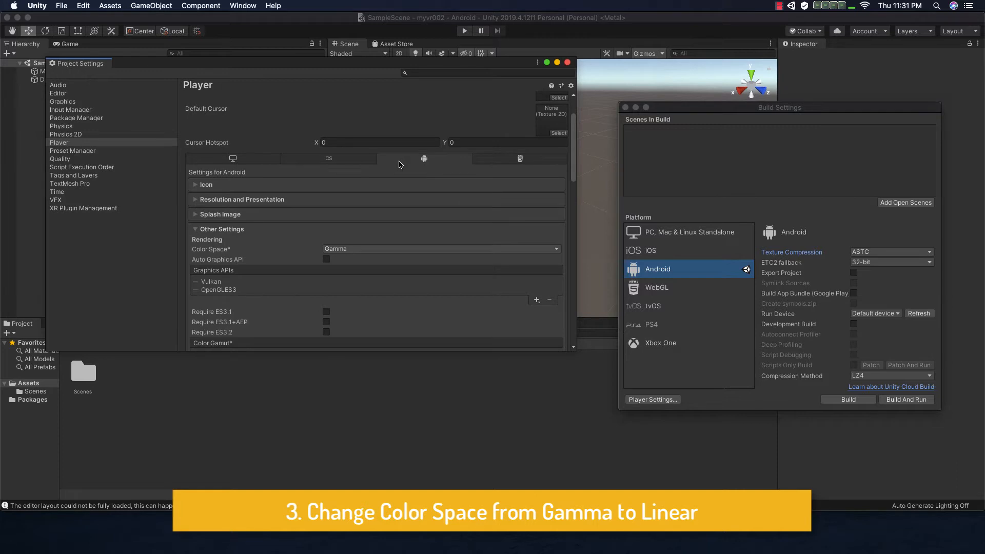
left_click(373, 248)
left_click(367, 257)
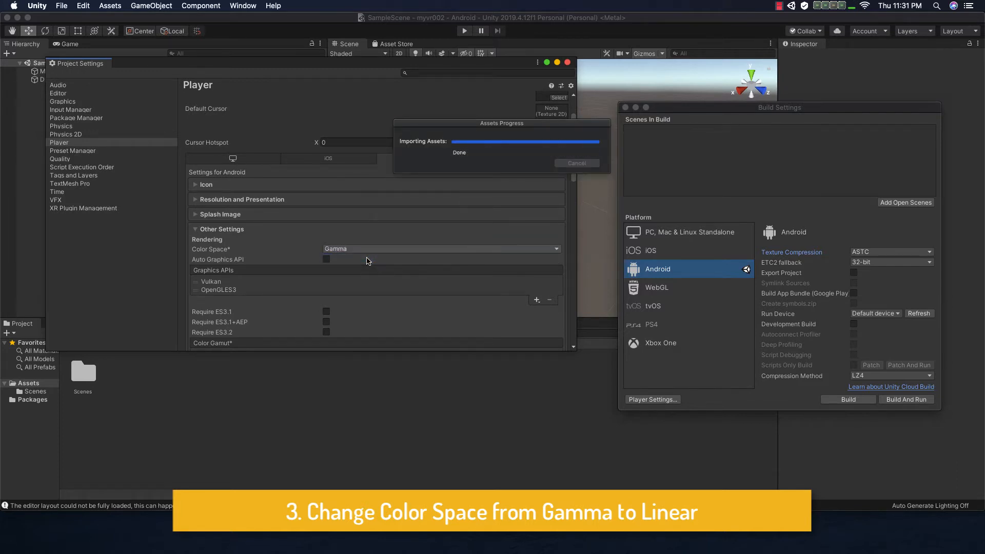
left_click(275, 282)
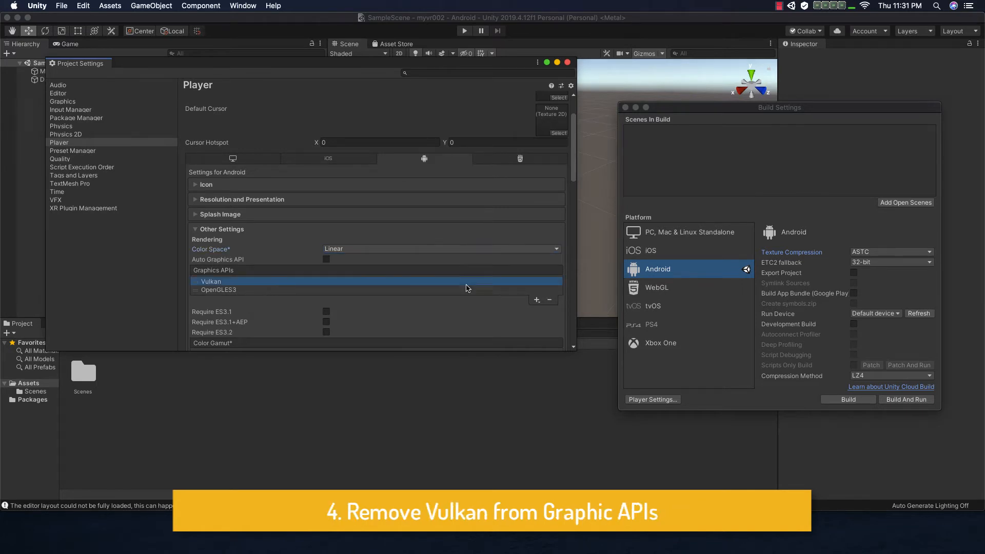
left_click(552, 299)
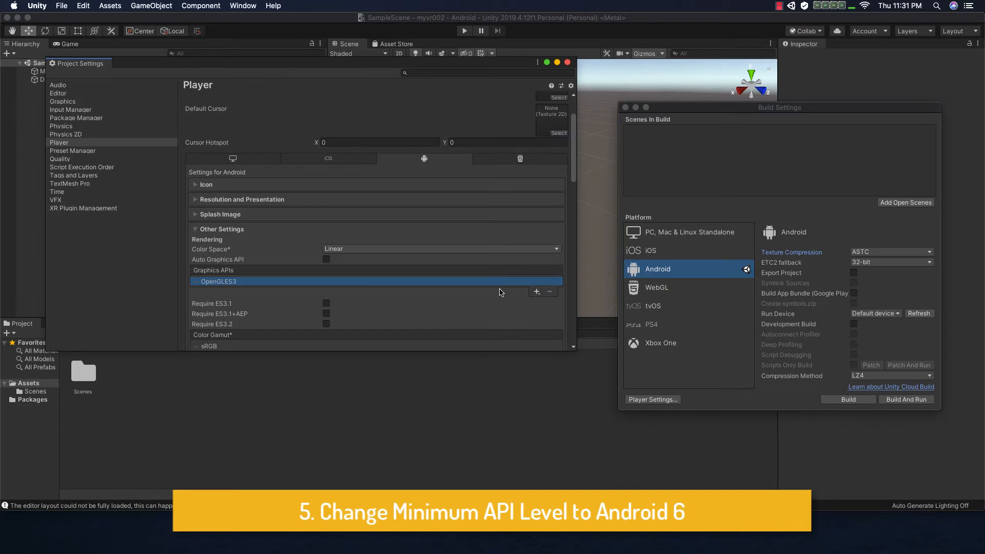
- Set the Android minimum API level to Android 6.0 'Marshmallow' (API level 23)
scroll(500, 292, "down", 10)
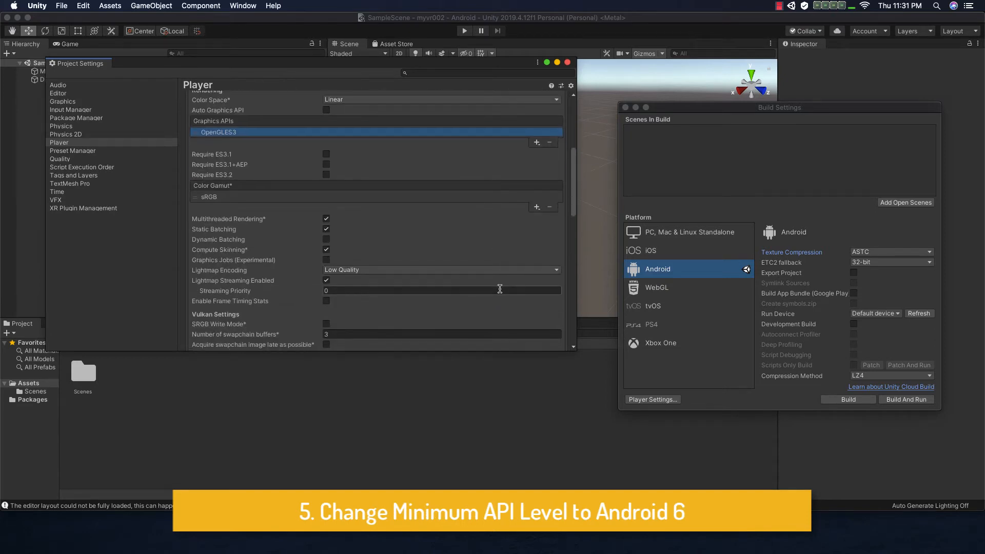
scroll(500, 289, "down", 7)
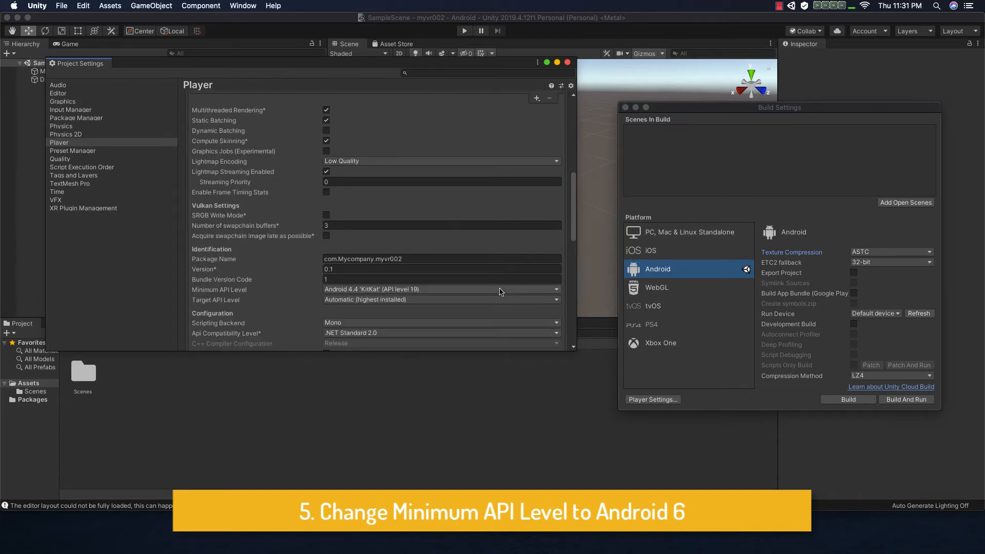
left_click(488, 290)
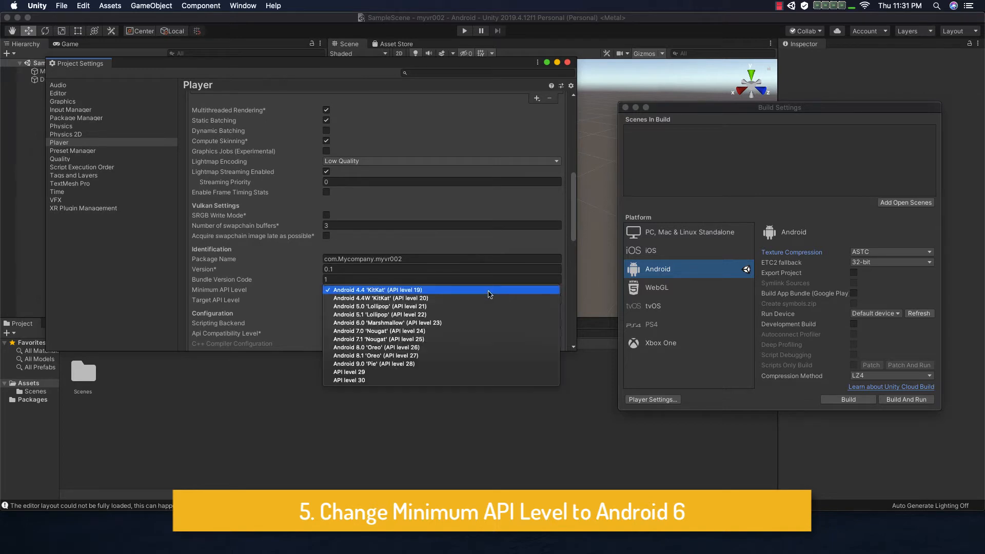
left_click(485, 323)
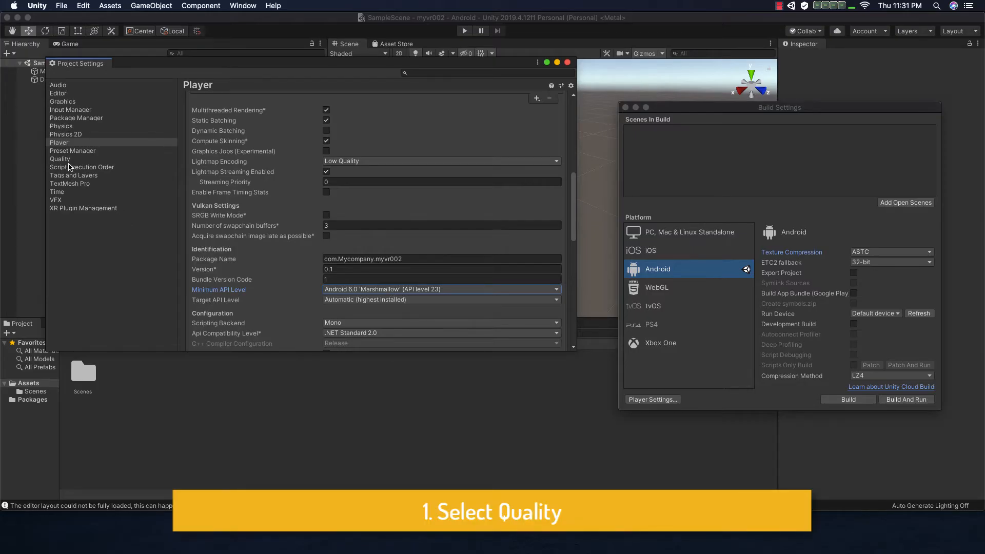
- In the Quality settings, set the Ultra level's pixel light count to 1 and anisotropic textures to Per Texture
left_click(69, 161)
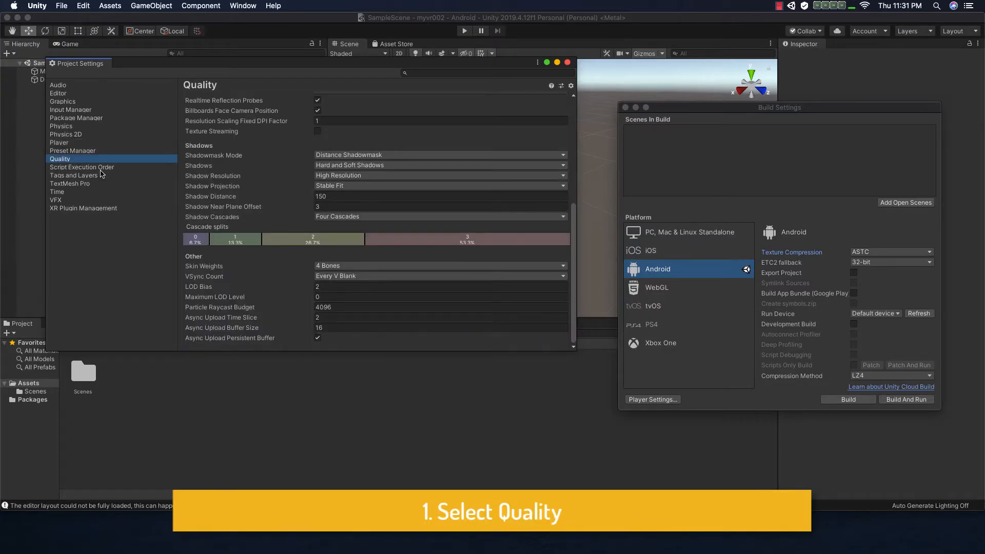
scroll(252, 153, "up", 10)
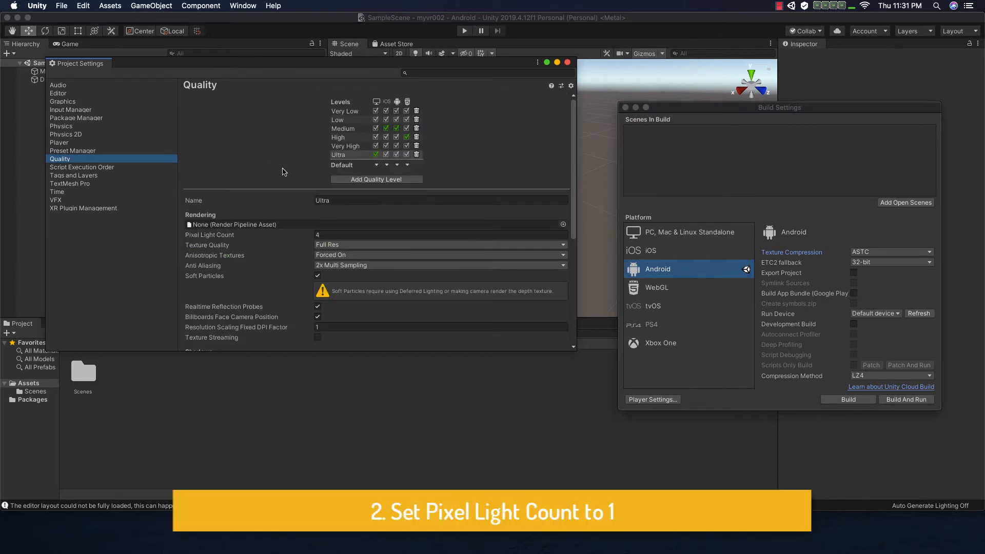
left_click(338, 235)
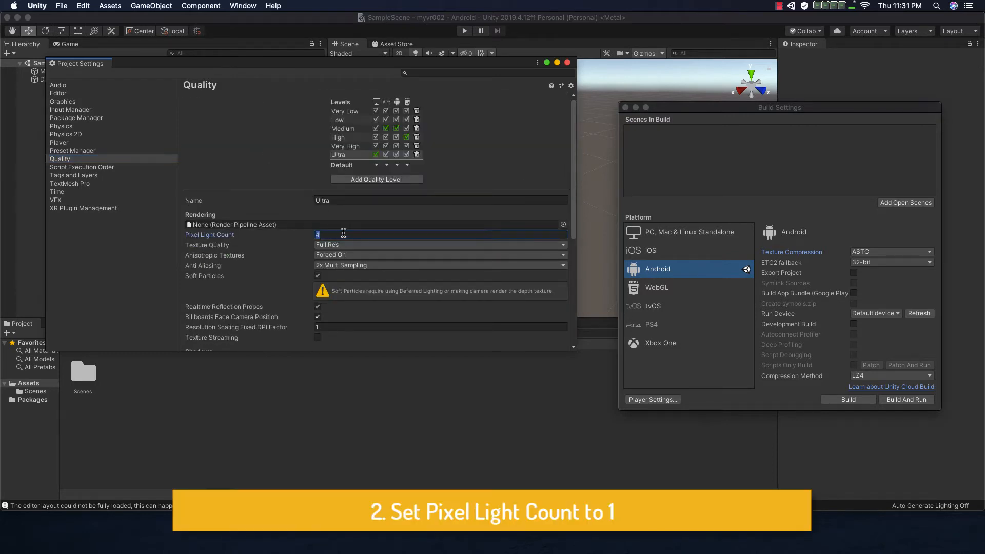
left_click(362, 255)
left_click(361, 248)
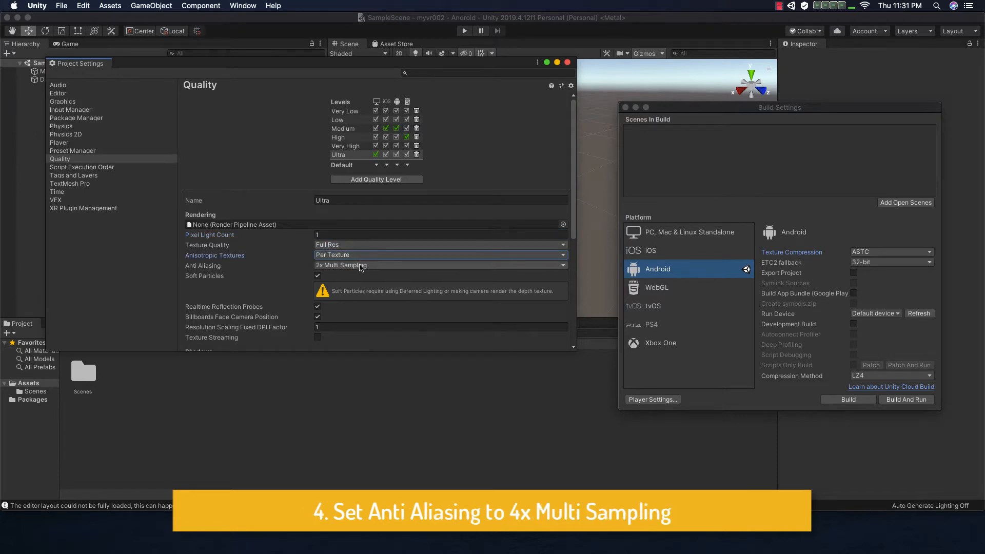
- Set the Ultra level's anti-aliasing to 4x Multi Sampling and disable its soft particles
left_click(360, 265)
left_click(359, 274)
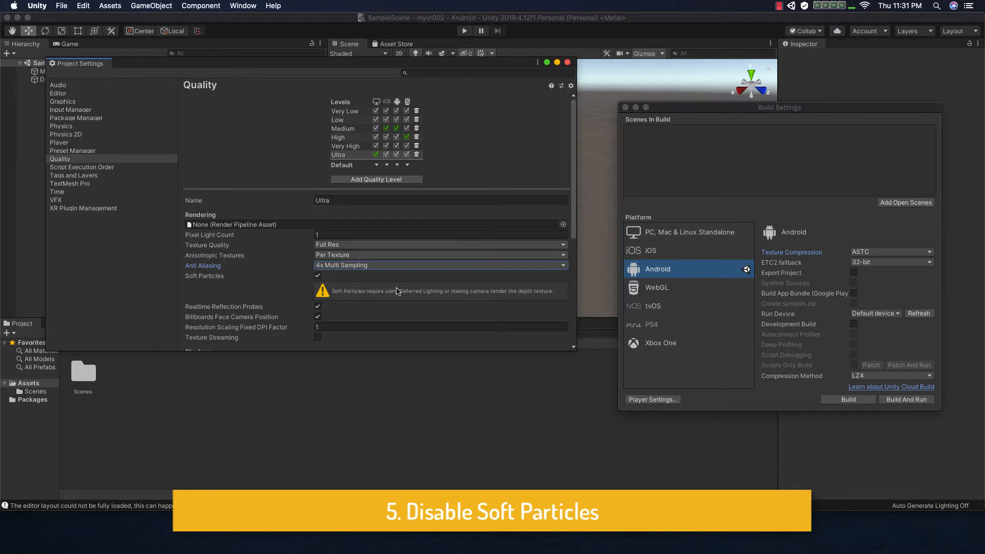
left_click(318, 277)
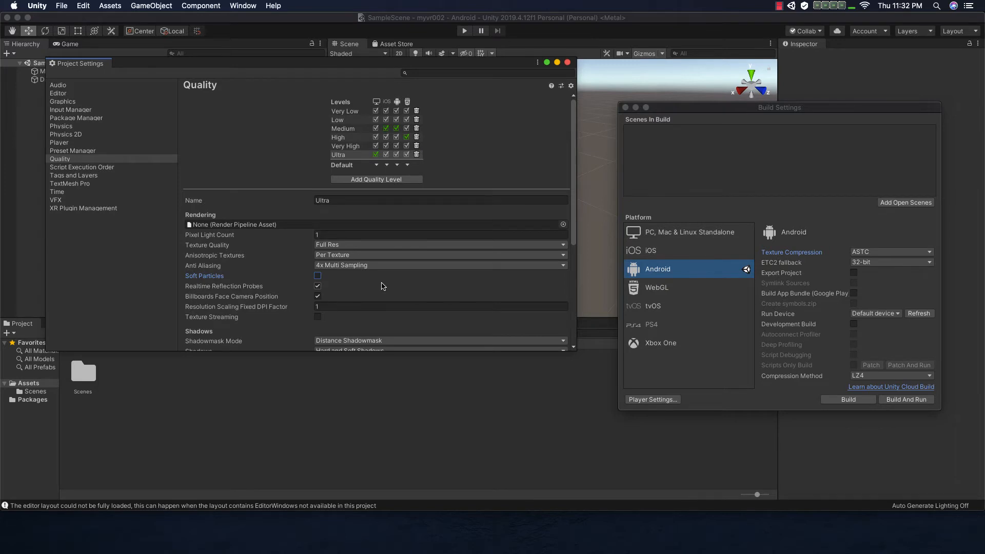
- Add a new quality level and name it VR
left_click(373, 181)
left_click(351, 165)
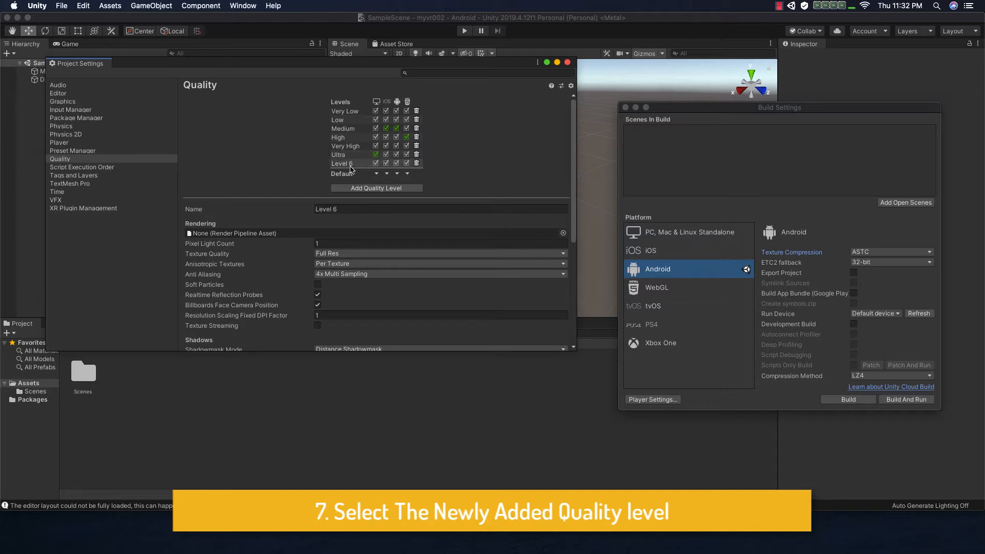
left_click(351, 209)
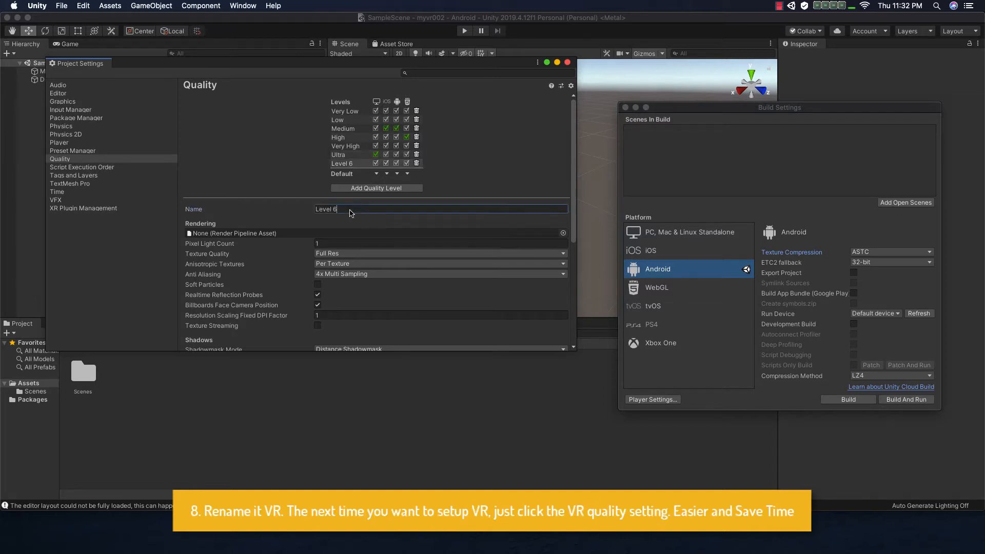
type("VR")
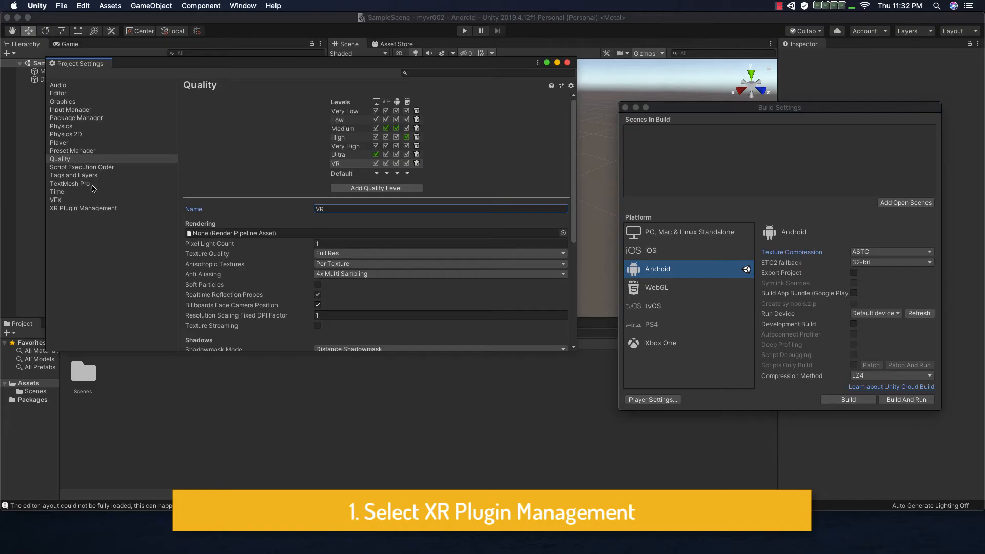
- Install XR Plugin Management, enable Oculus as the Android plug-in provider, and close the Project Settings
left_click(96, 209)
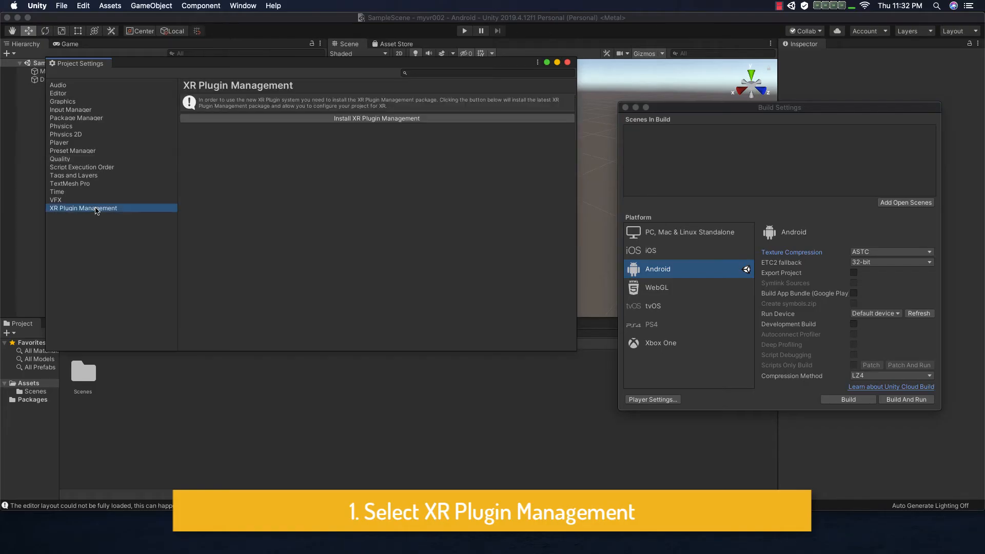
left_click(367, 120)
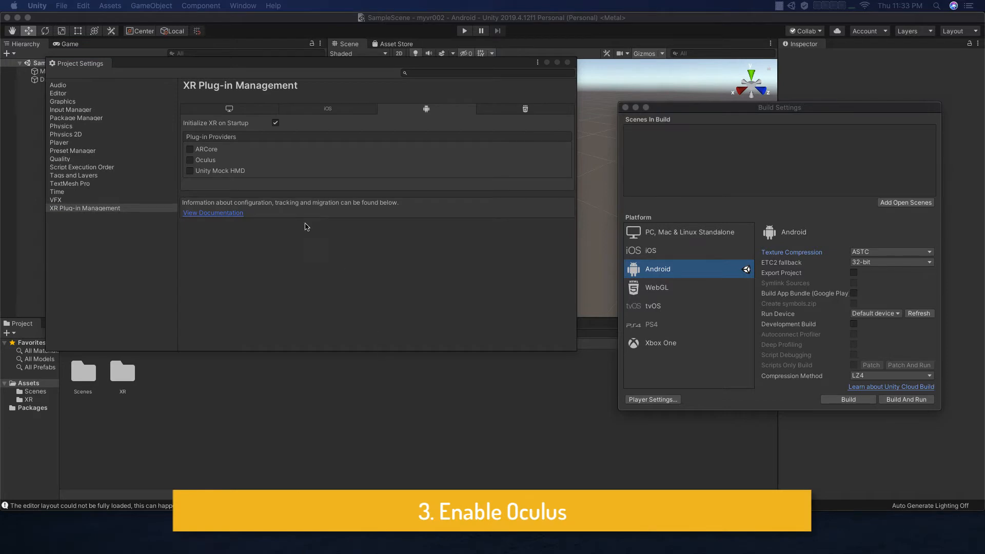
left_click(189, 160)
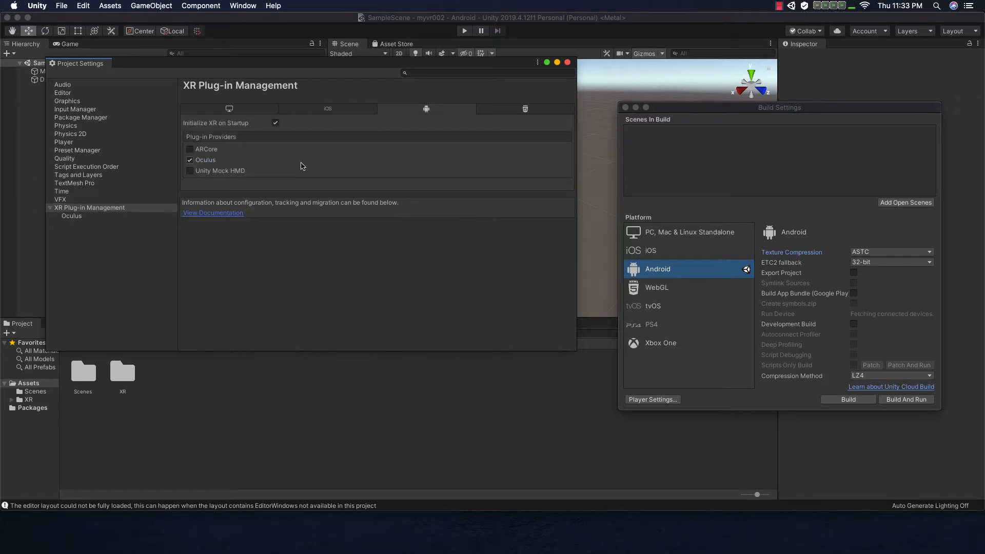
left_click(567, 62)
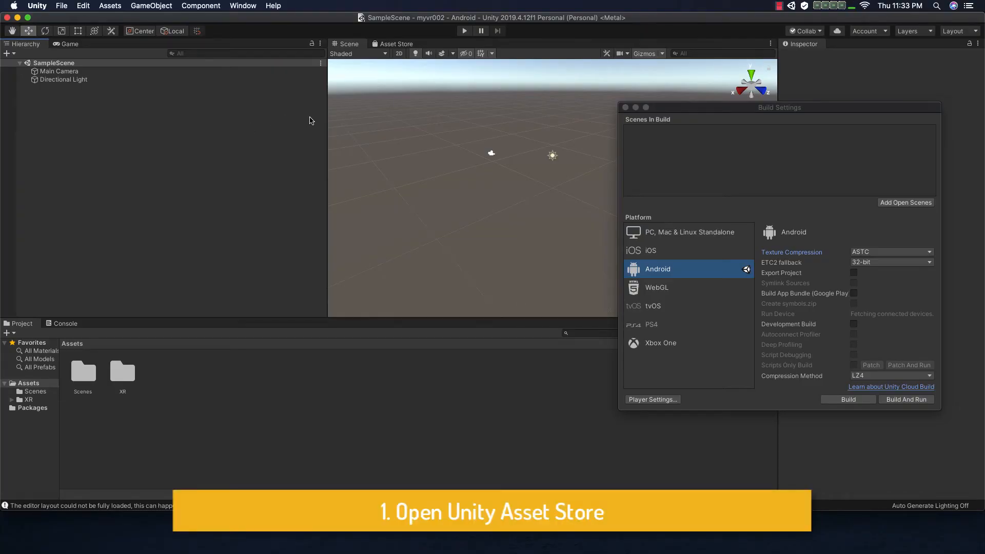
- Close the Build Settings and search the Unity Asset Store for oculus
left_click(396, 45)
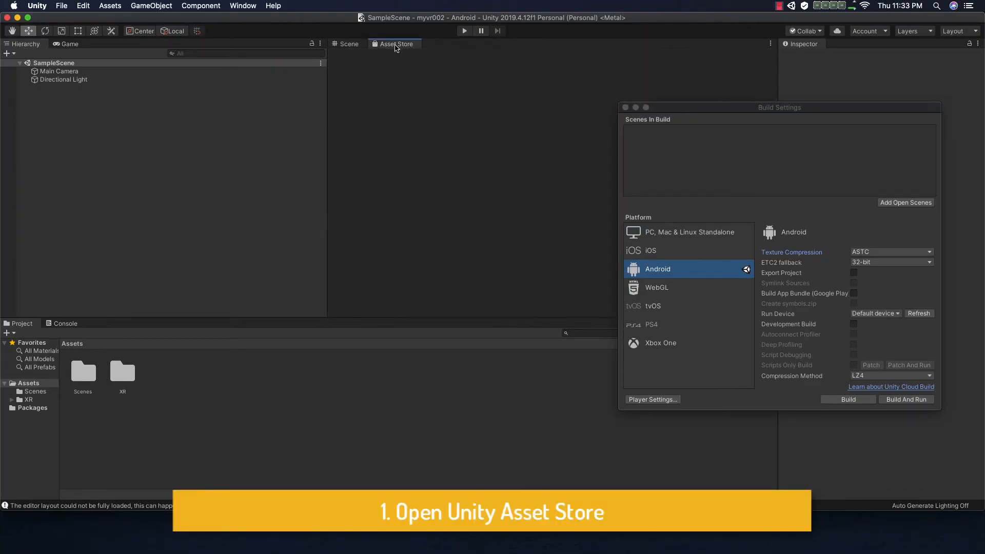
left_click(624, 107)
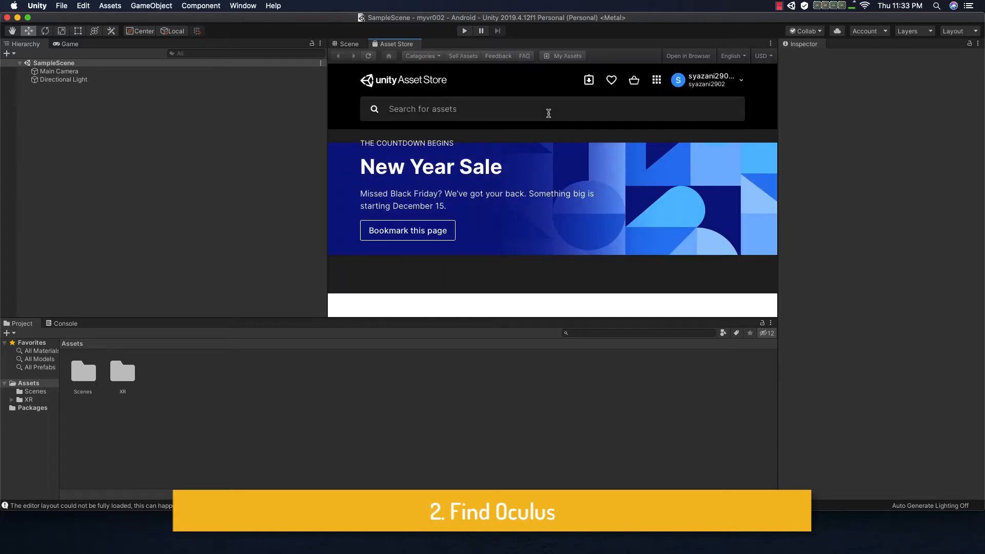
left_click(549, 113)
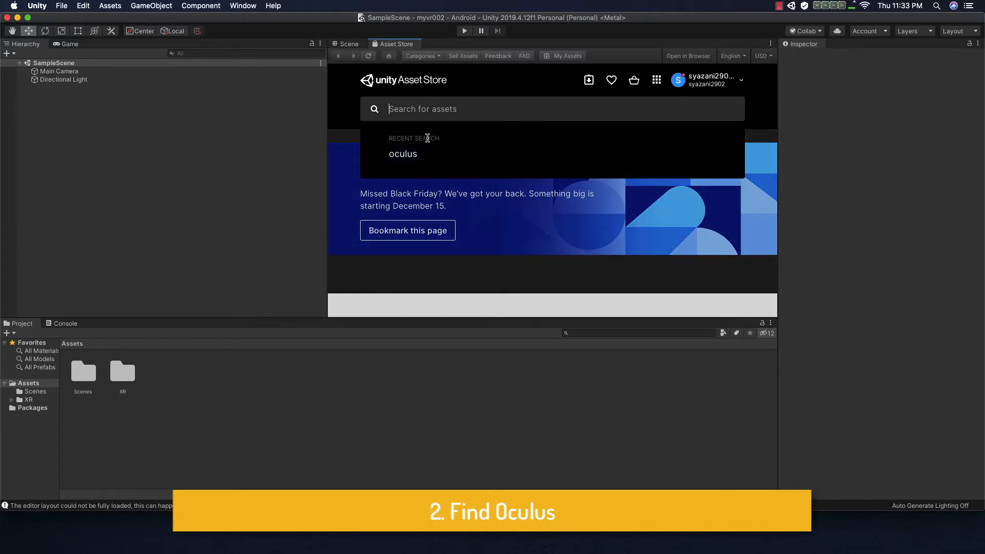
left_click(410, 153)
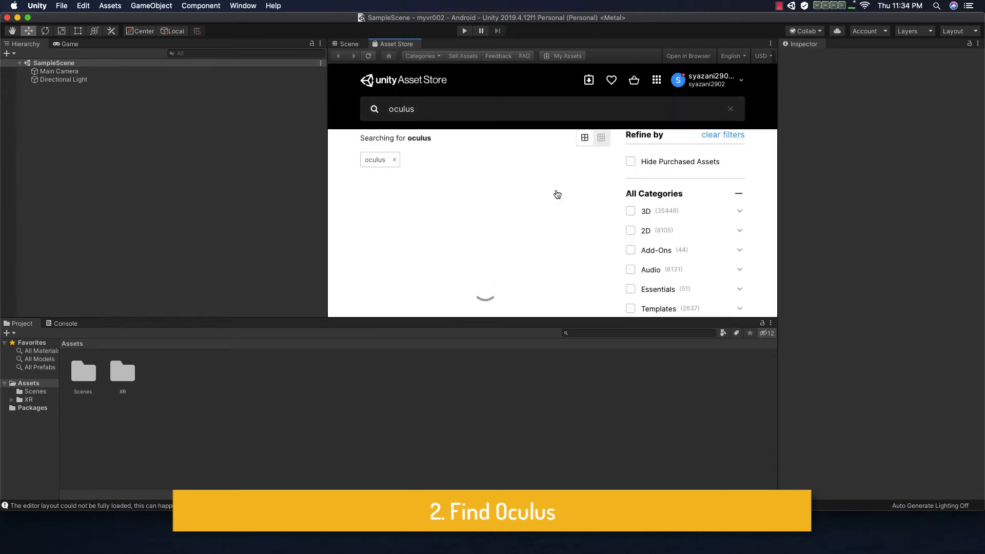
- Find the free Oculus Integration asset by Oculus in the search results and open its page
scroll(592, 207, "down", 5)
scroll(591, 207, "down", 5)
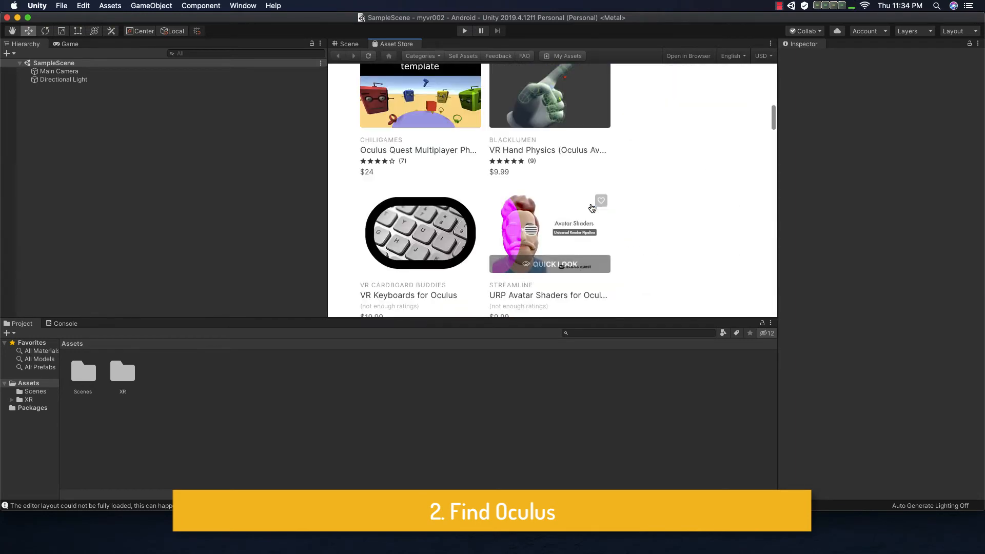
scroll(592, 207, "up", 2)
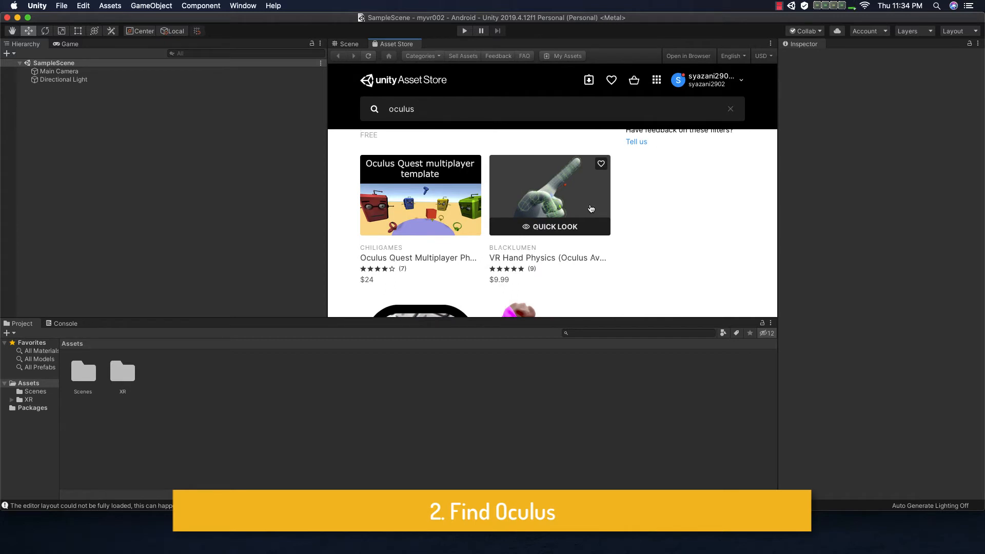
scroll(592, 207, "up", 4)
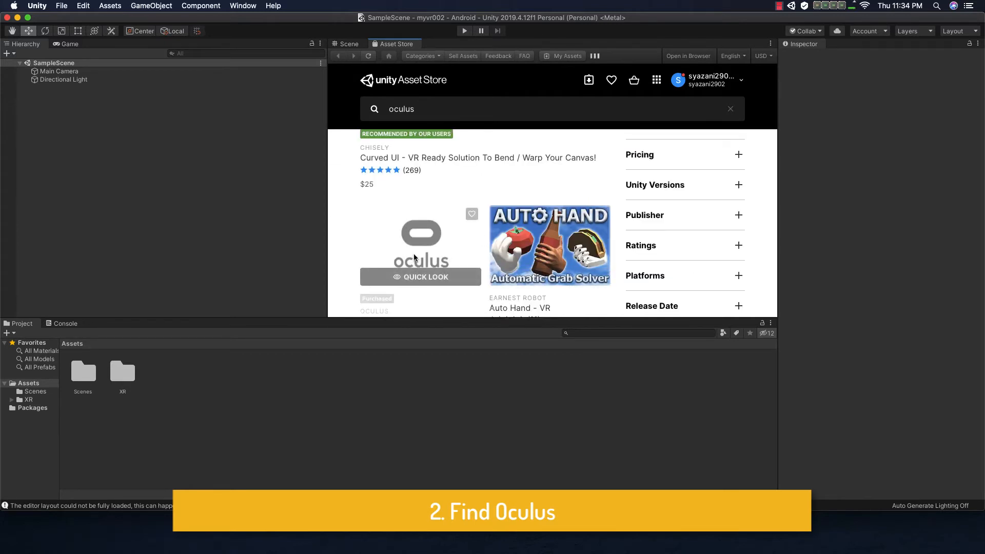
left_click(414, 258)
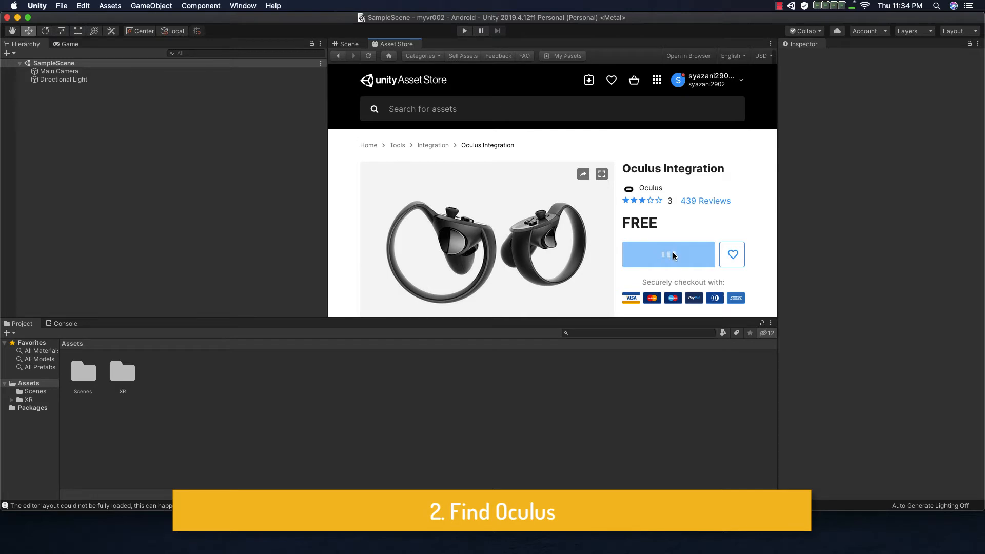
- Import the Oculus Integration package into the project with all of its files included
scroll(675, 249, "down", 5)
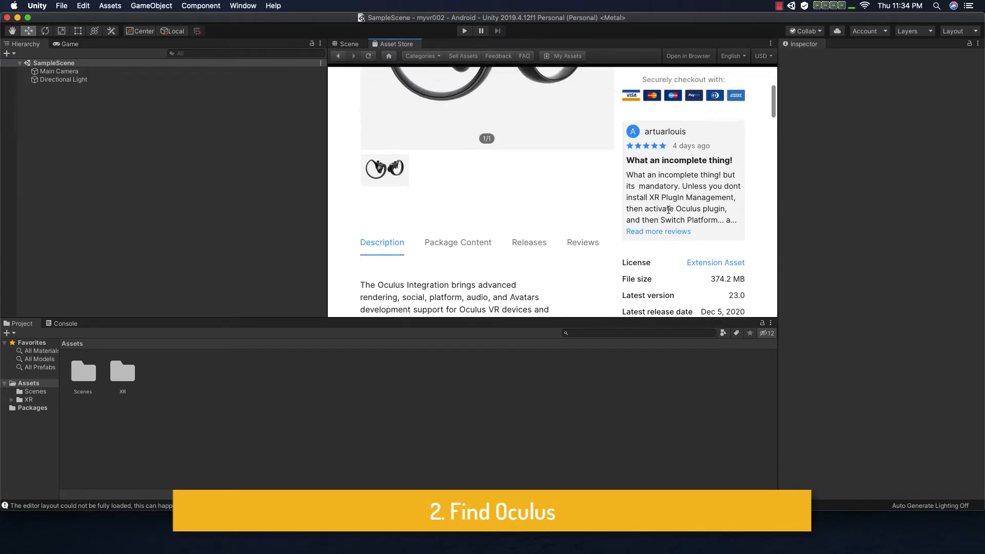
scroll(668, 210, "up", 5)
left_click(673, 281)
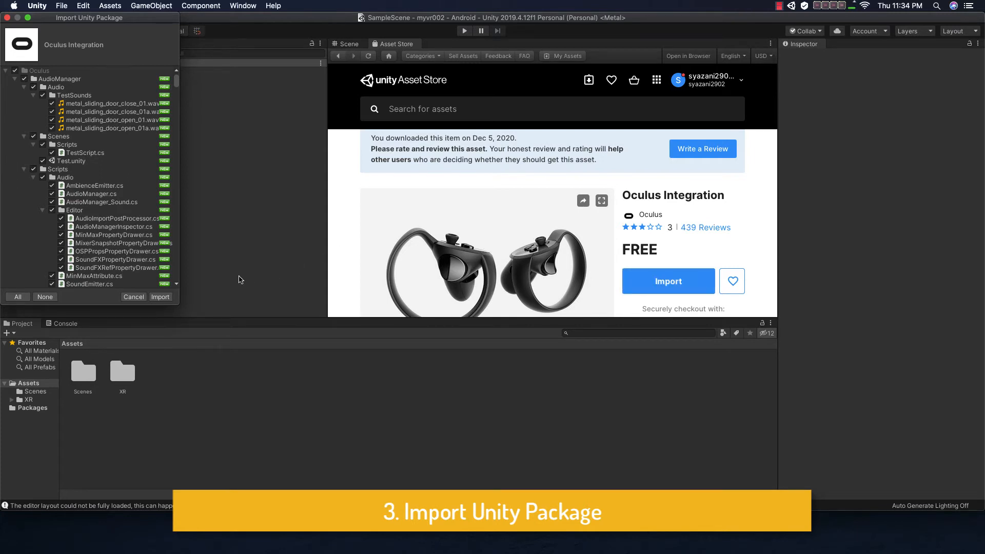
left_click(160, 297)
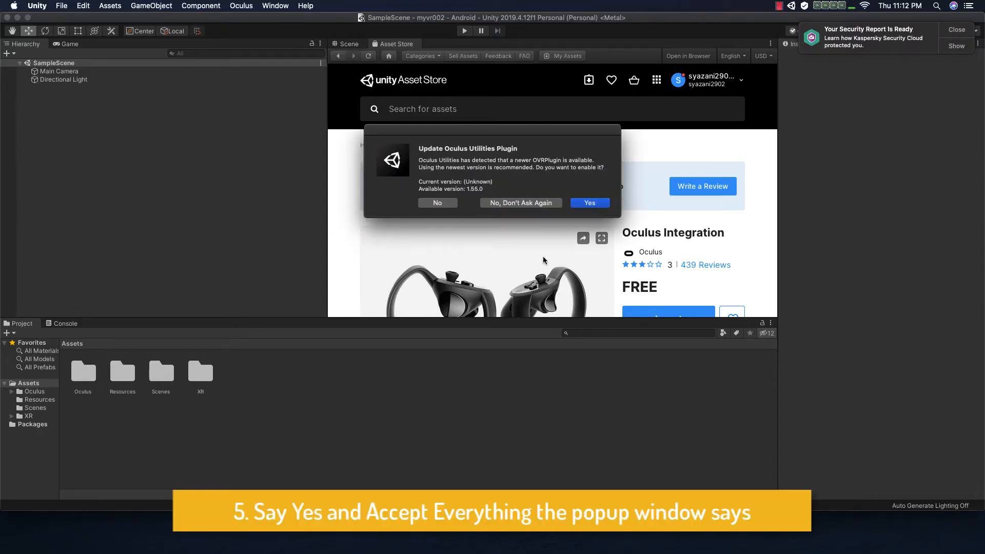
- Accept the OVRPlugin update, upgrade the spatializer plugins, and restart the Unity Editor
left_click(583, 207)
left_click(582, 198)
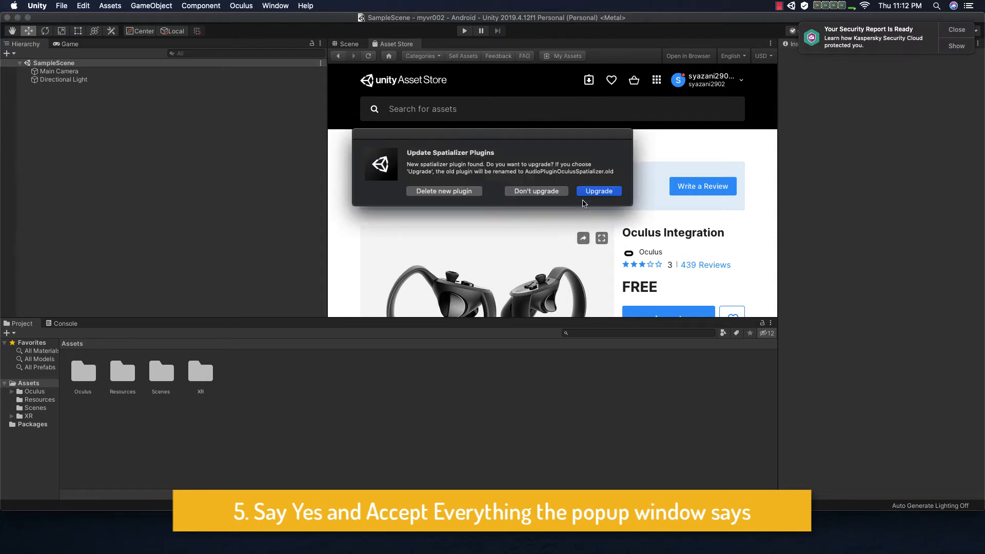
left_click(599, 192)
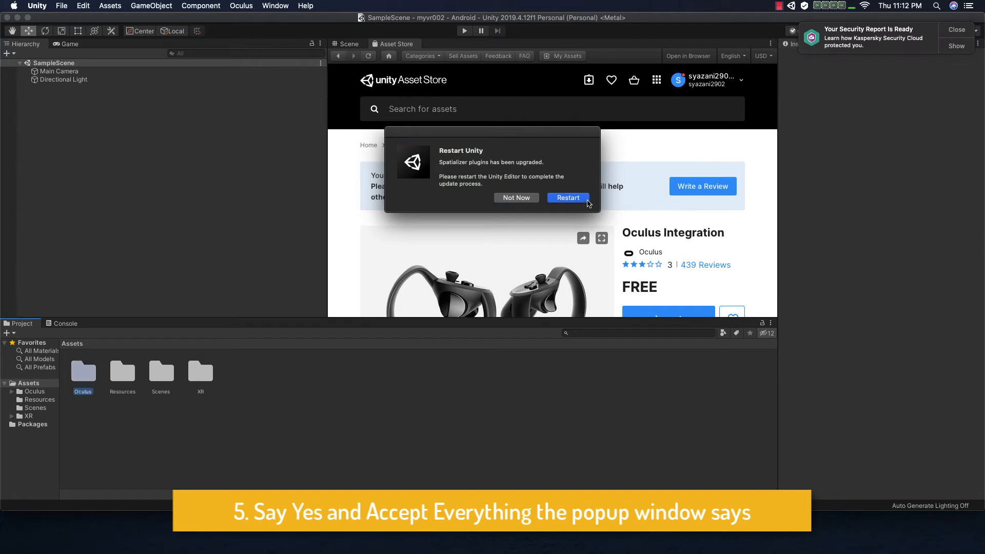
left_click(587, 200)
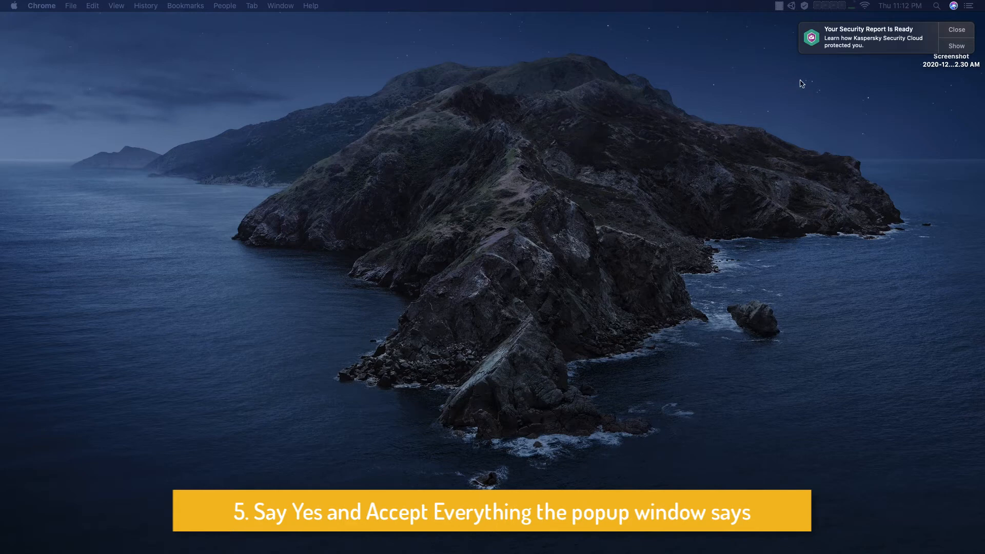
left_click(950, 29)
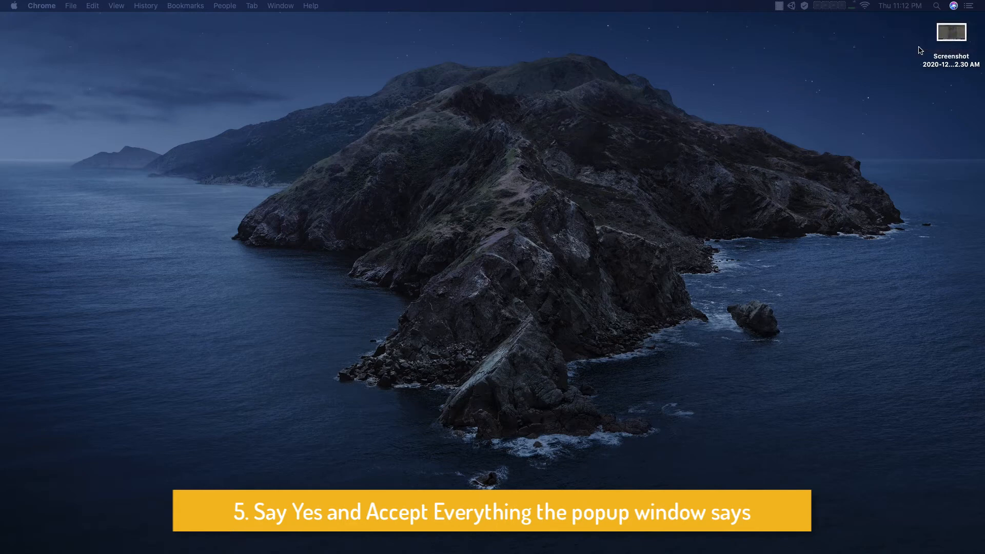
left_click(739, 171)
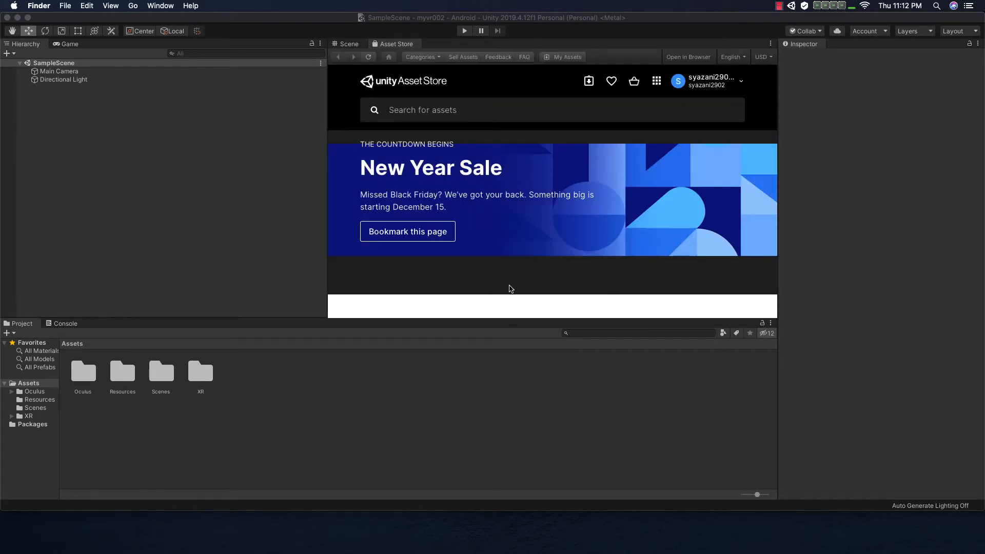
- Open StartScene from the Oculus/SampleFramework/Usage assets folder and display it in the Scene view
double_click(88, 379)
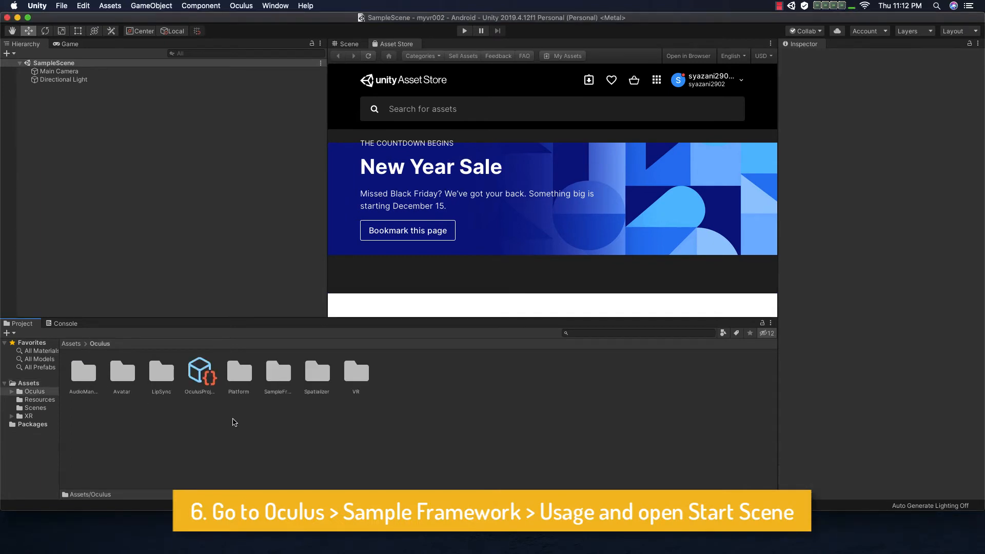
left_click(277, 382)
double_click(277, 383)
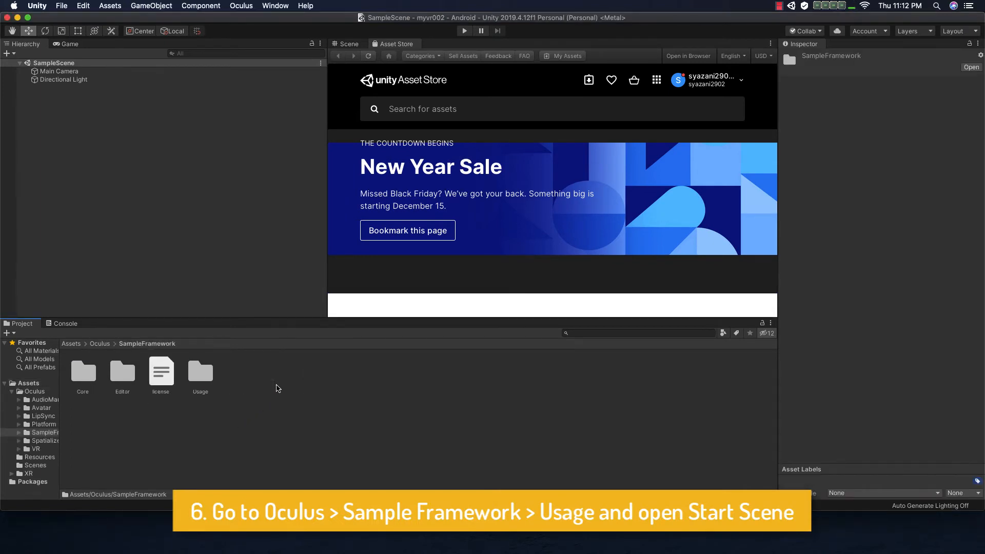
left_click(209, 378)
double_click(200, 372)
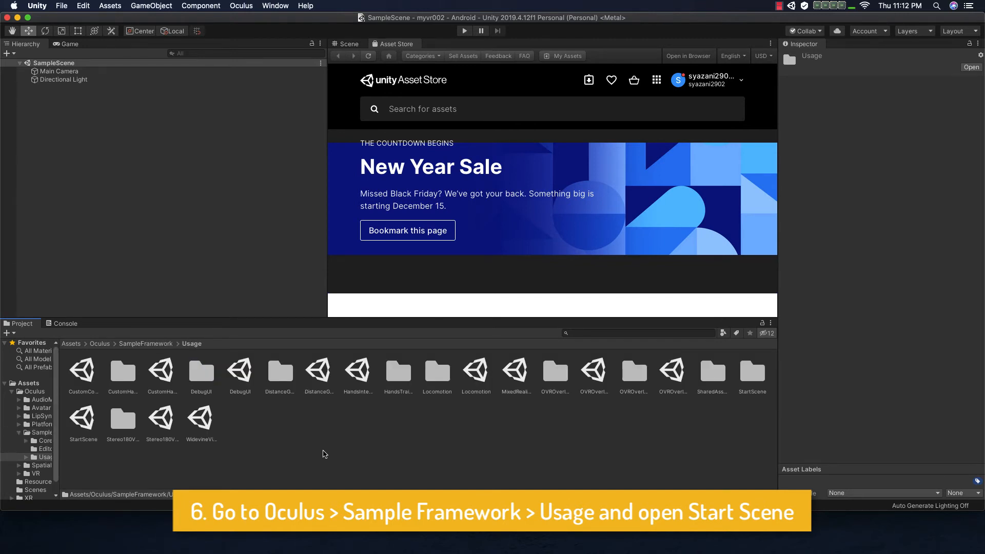
left_click(94, 422)
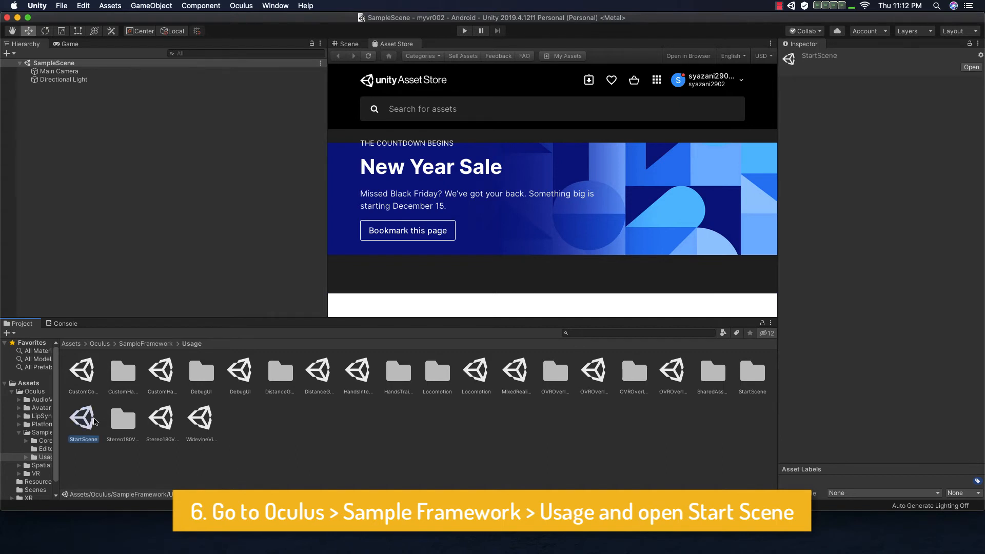
double_click(94, 421)
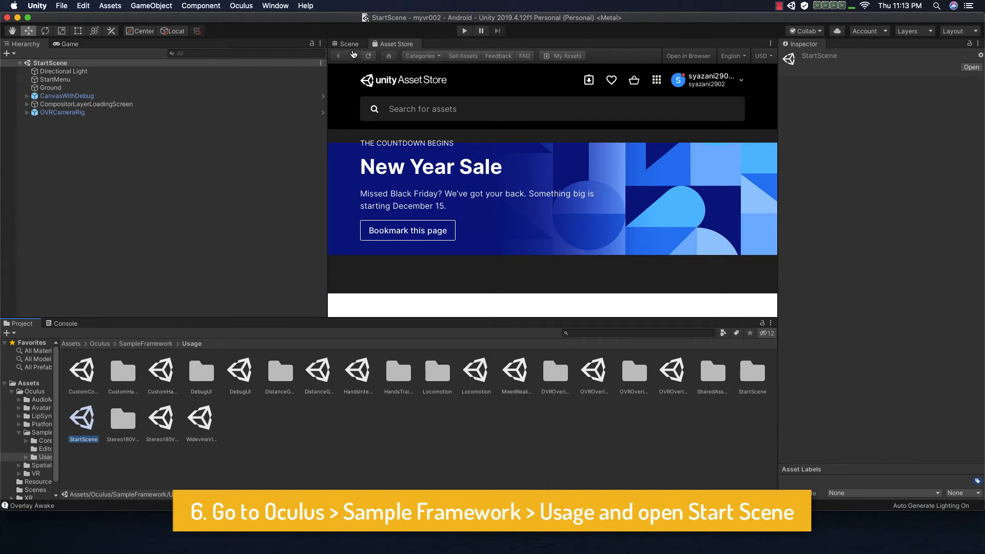
left_click(350, 44)
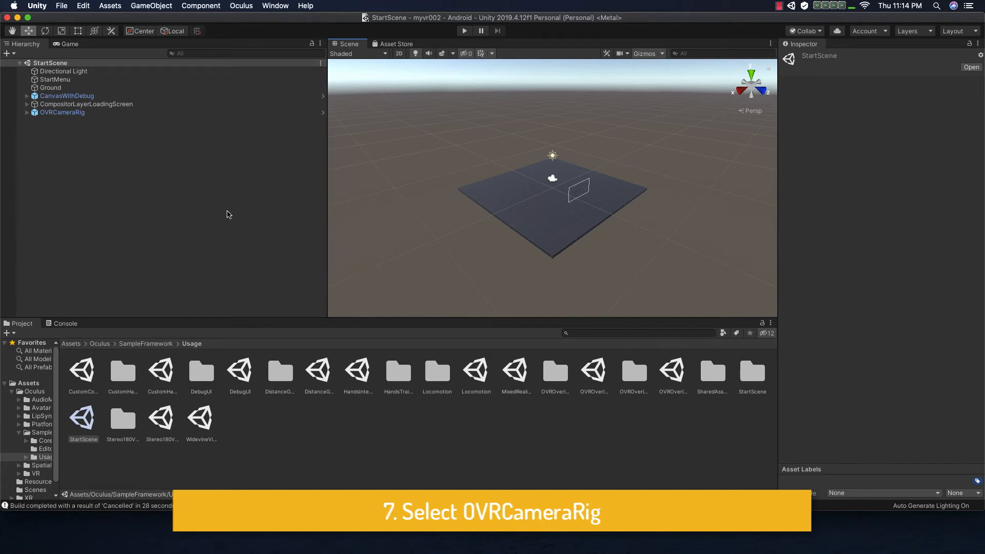
- Enable Skip Unneeded Shaders in the OVR Manager's Android Build Settings on OVRCameraRig
left_click(227, 211)
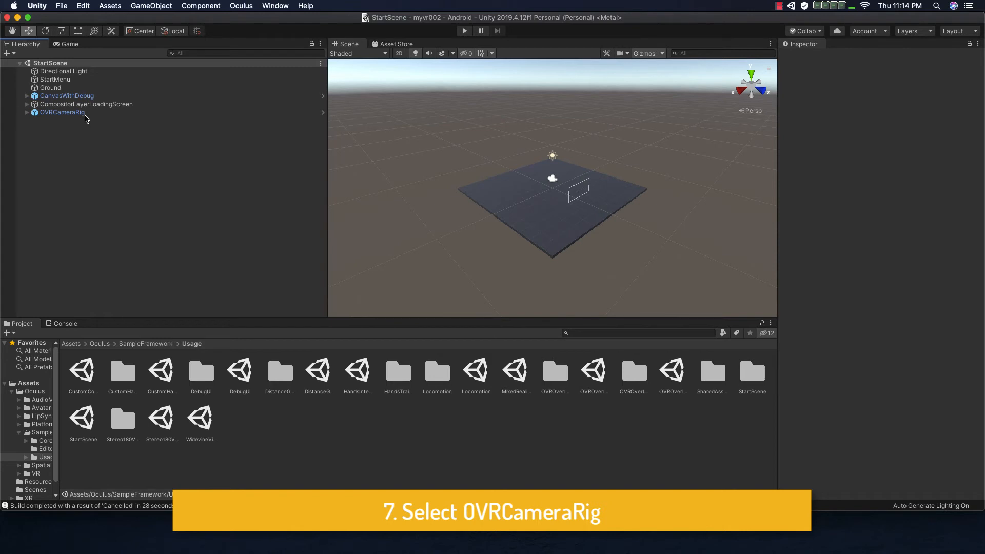
left_click(85, 113)
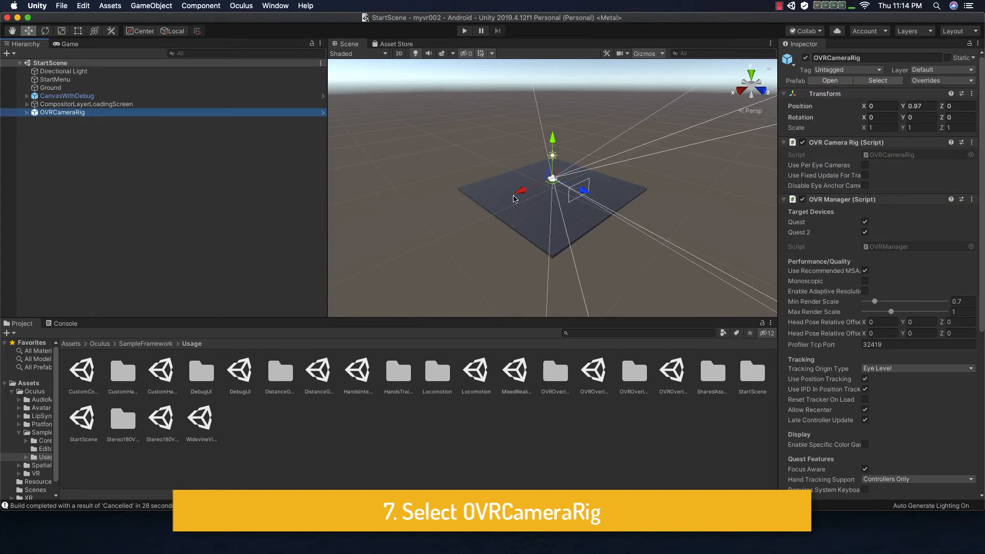
scroll(936, 301, "down", 5)
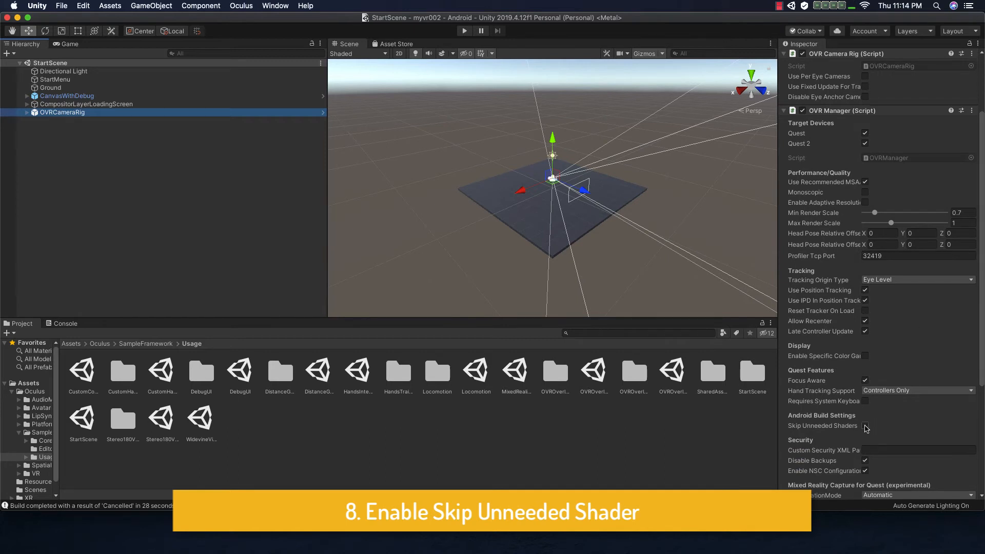
left_click(865, 427)
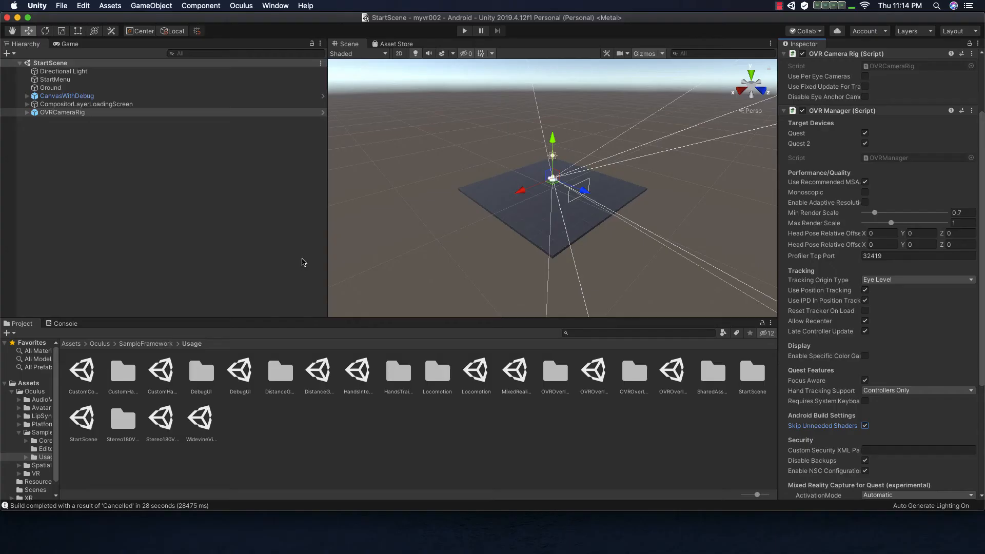
left_click(220, 225)
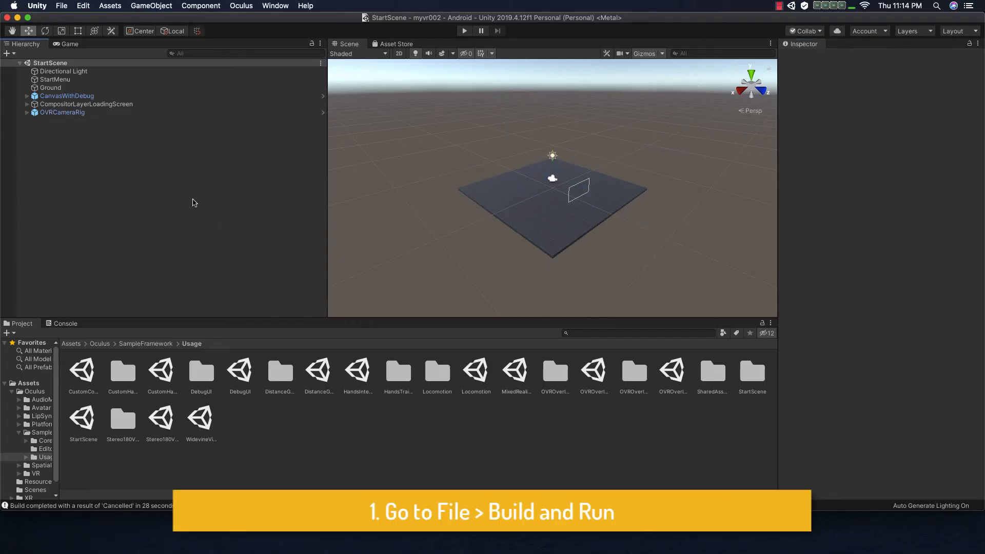
- Build and run the project, saving the build as myvr0012 in the myvr002 folder
left_click(62, 5)
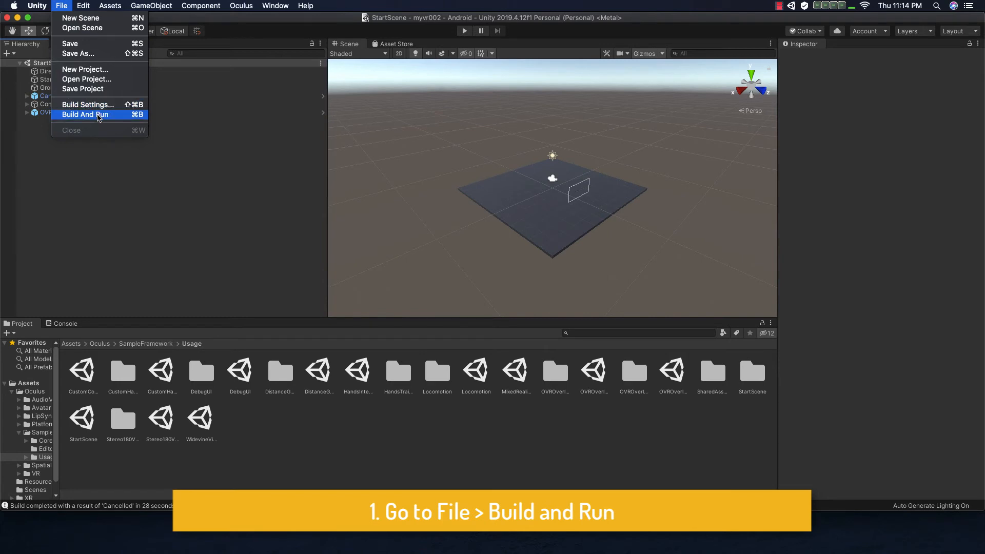
left_click(99, 115)
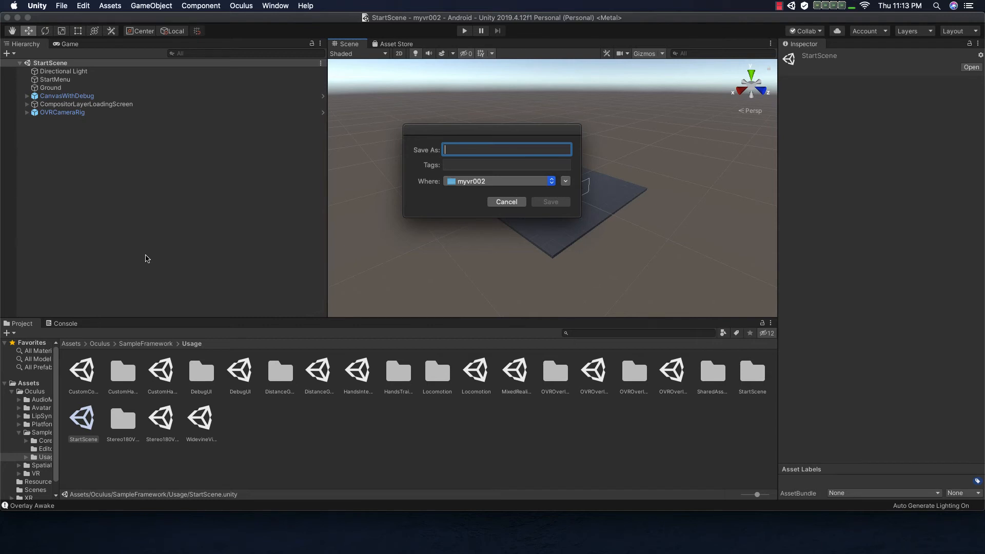
type("myv")
type("r001")
type("2")
key("Return")
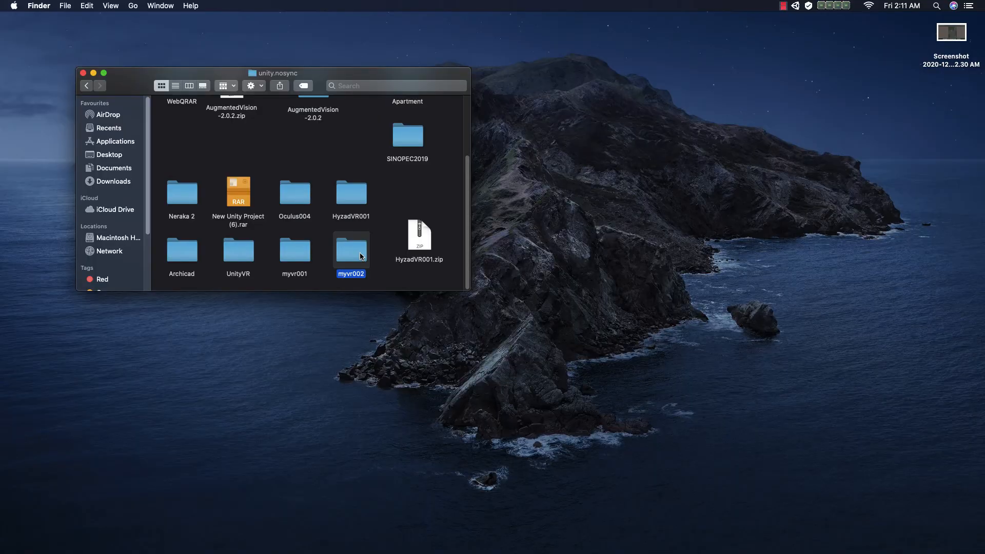
- In Finder, rename the myvr002 project folder as MyStarterKit
right_click(361, 255)
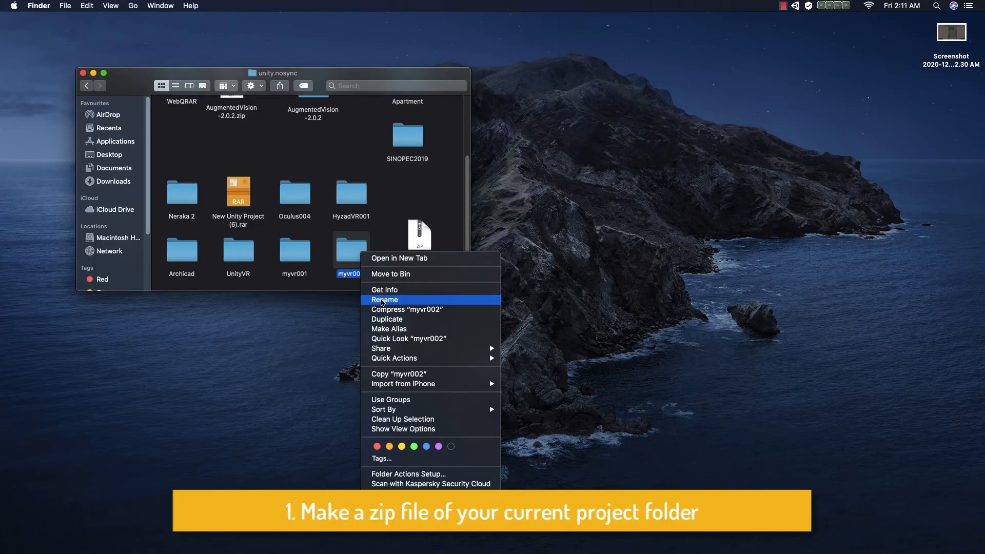
left_click(382, 300)
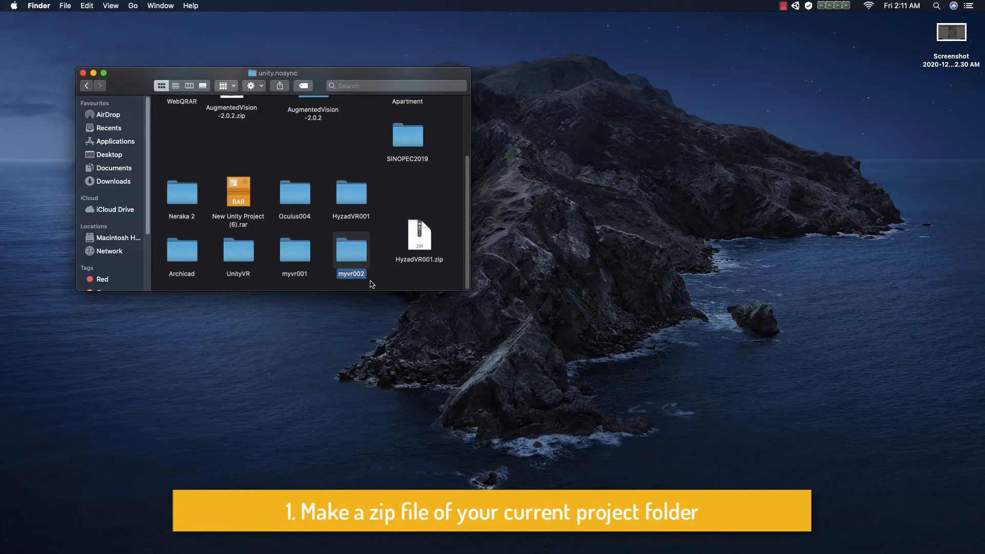
type("MyStarterKit")
key("Return")
- Compress the MyStarterKit folder into a zip file and place the archive just above HyzadVR001.zip
right_click(358, 264)
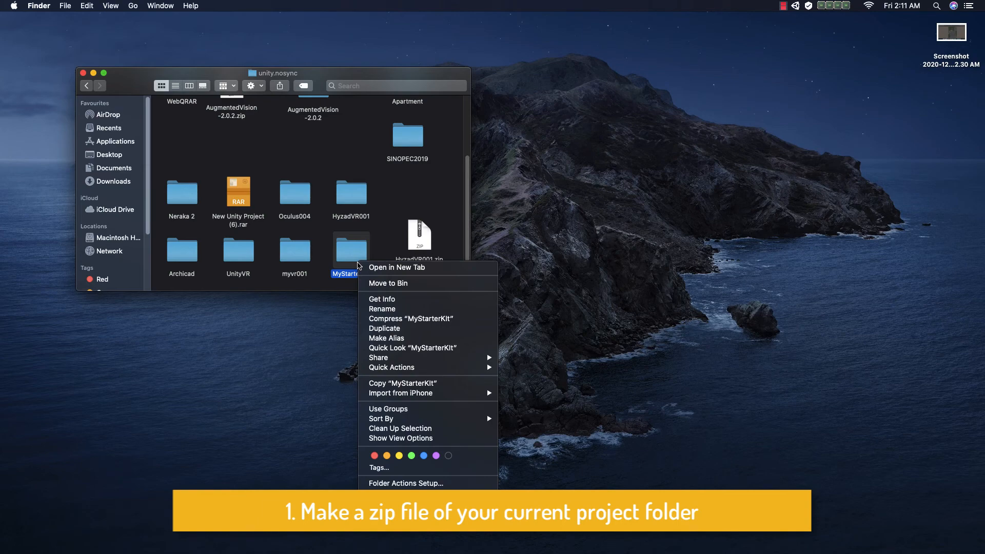
left_click(422, 319)
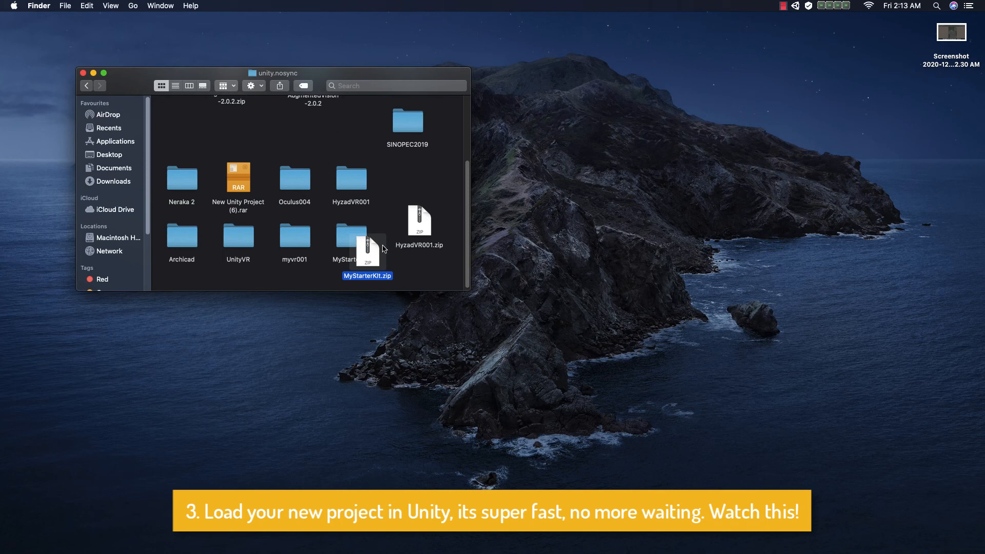
left_click_drag(383, 249, 404, 190)
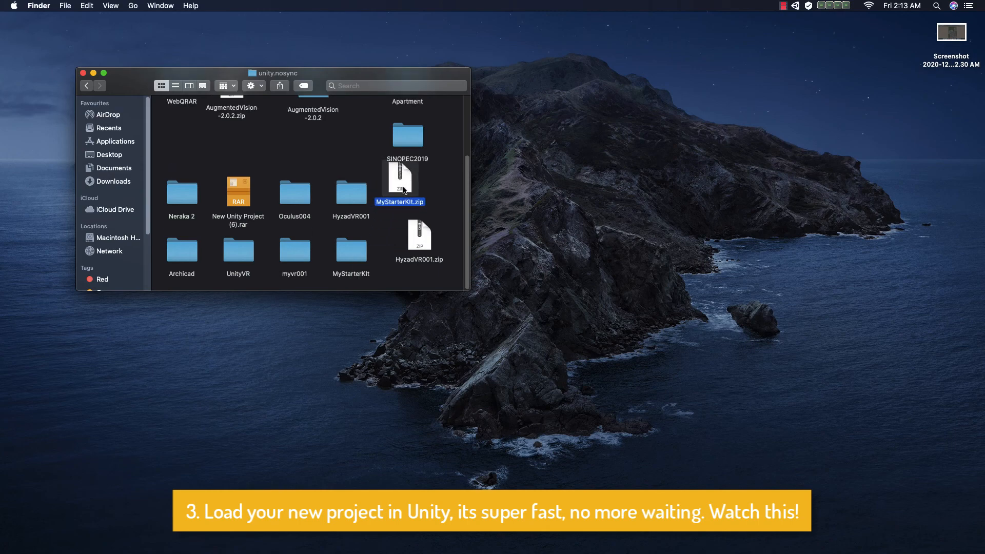
- Extract MyStarterKit.zip with Archive Utility
right_click(404, 191)
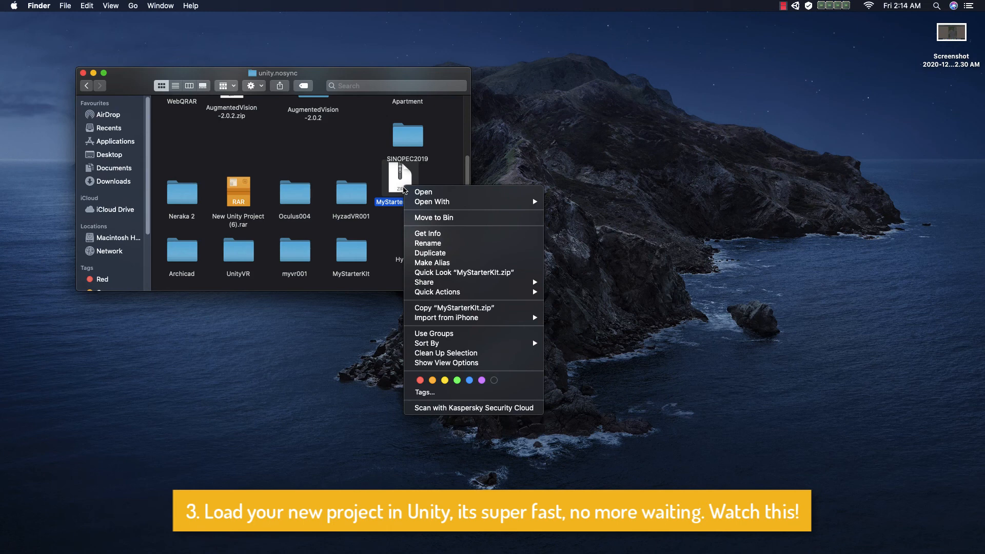
mouse_move(477, 204)
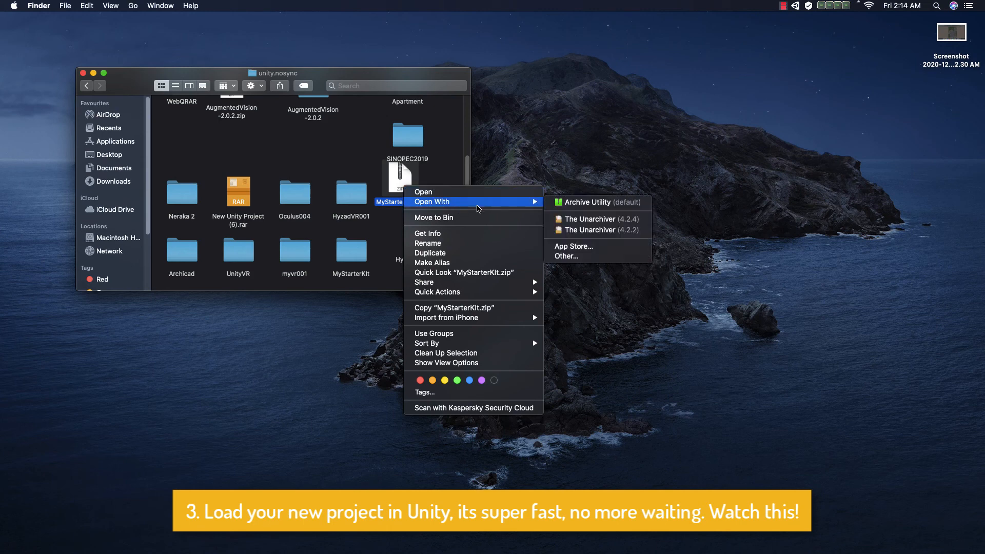
left_click(577, 203)
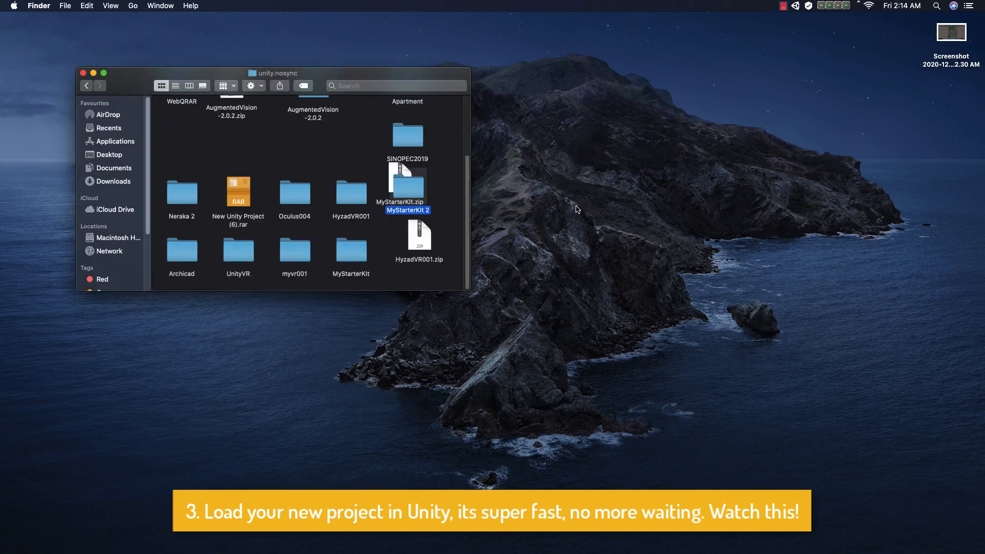
- Move HyzadVR001.zip up beside MyStarterKit.zip and place the extracted folder in the row of the original MyStarterKit folder
left_click_drag(412, 197, 378, 251)
left_click_drag(437, 237, 458, 167)
left_click_drag(378, 247, 433, 247)
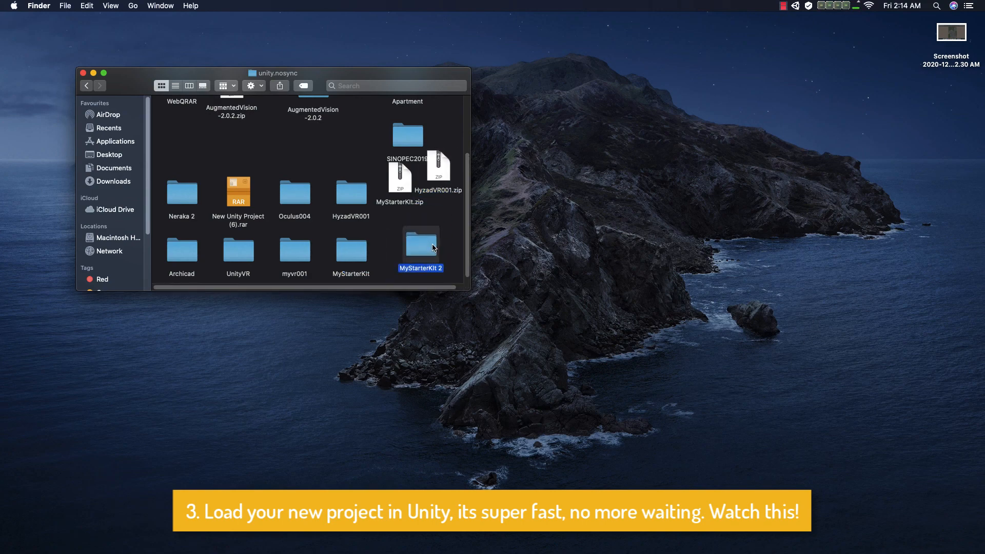
- Rename the extracted MyStarterKit 2 folder as NewVR1
right_click(420, 273)
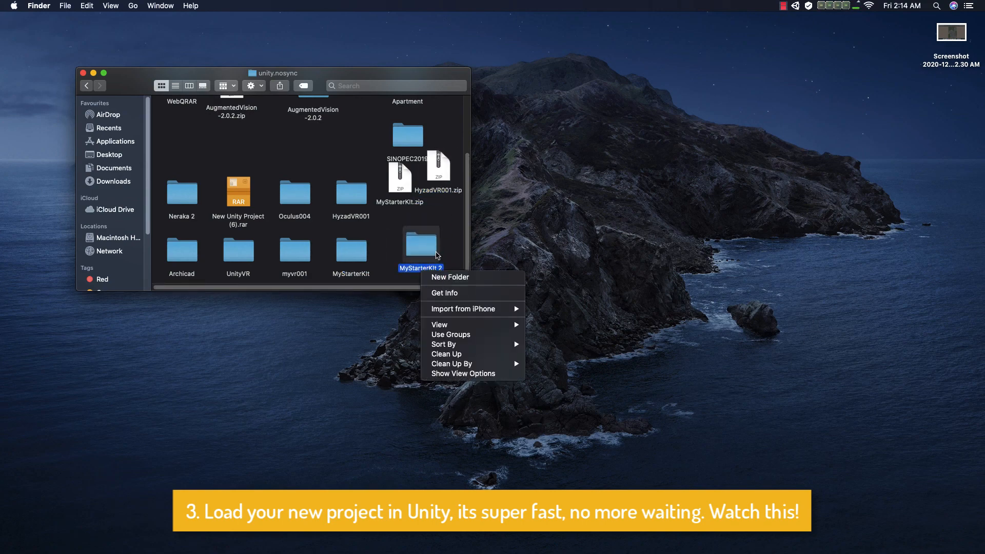
left_click(416, 270)
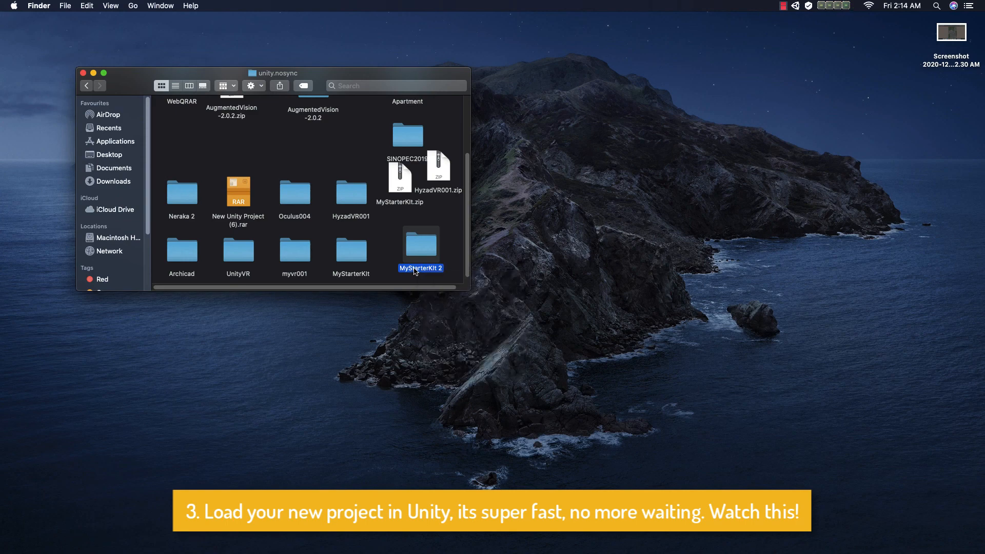
left_click(414, 268)
type("NewVR1")
key("Return")
left_click(455, 264)
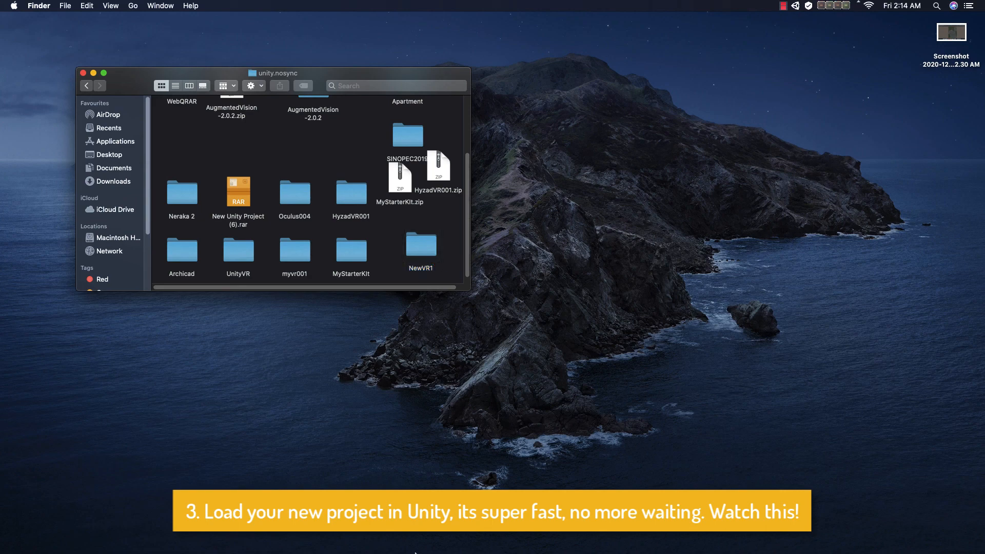
- Switch to Unity Hub, add the NewVR1 folder from unity.nosync as a project and open it in the editor
left_click(203, 543)
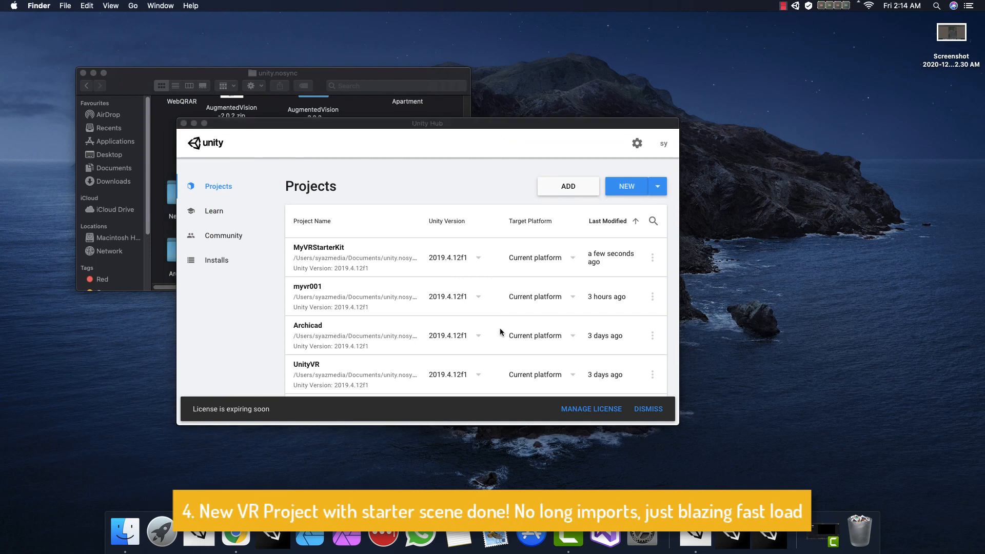
left_click(566, 187)
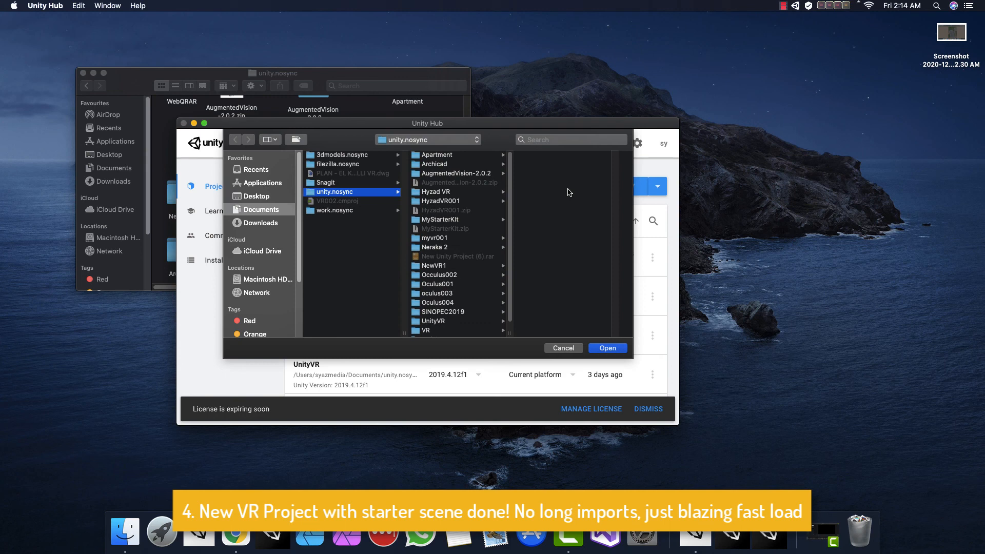
scroll(458, 285, "down", 1)
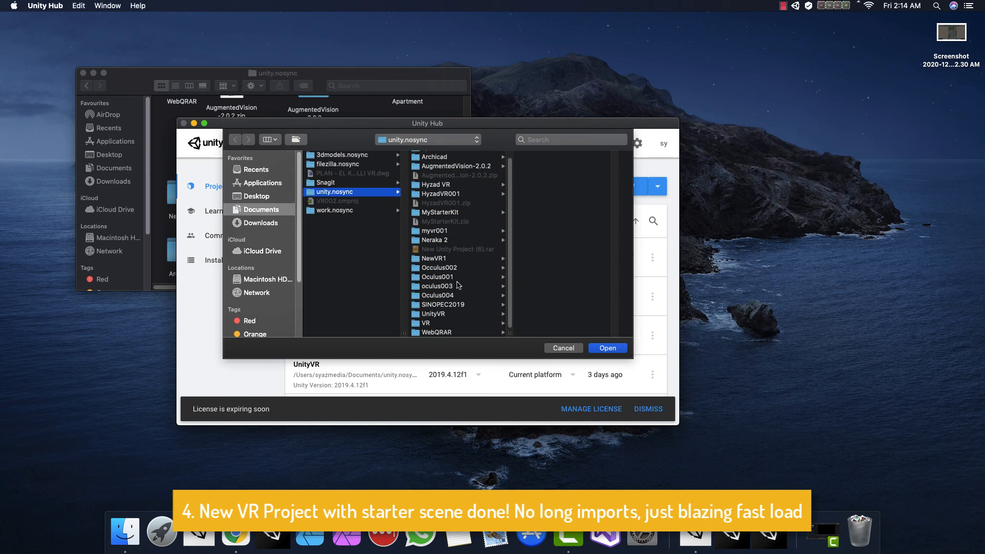
left_click(434, 259)
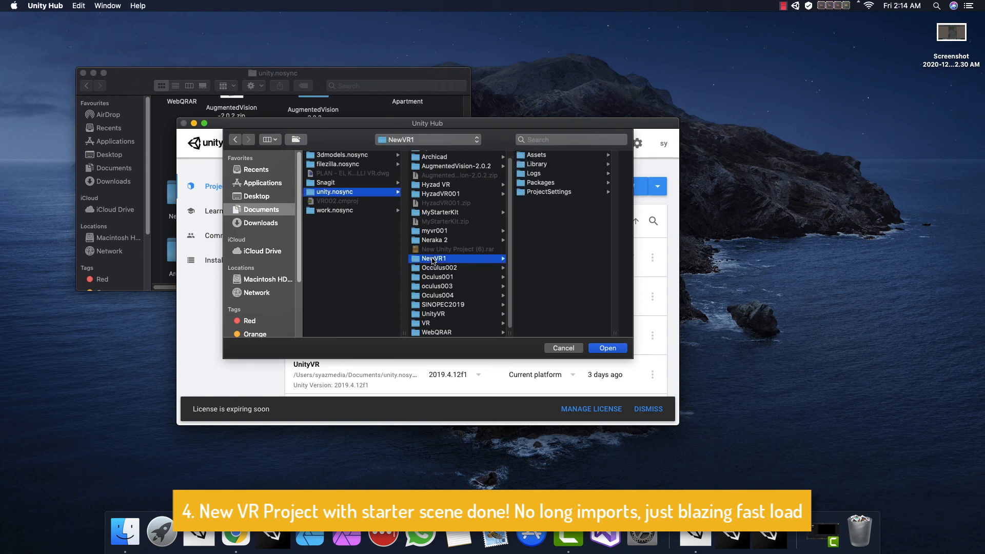
left_click(608, 348)
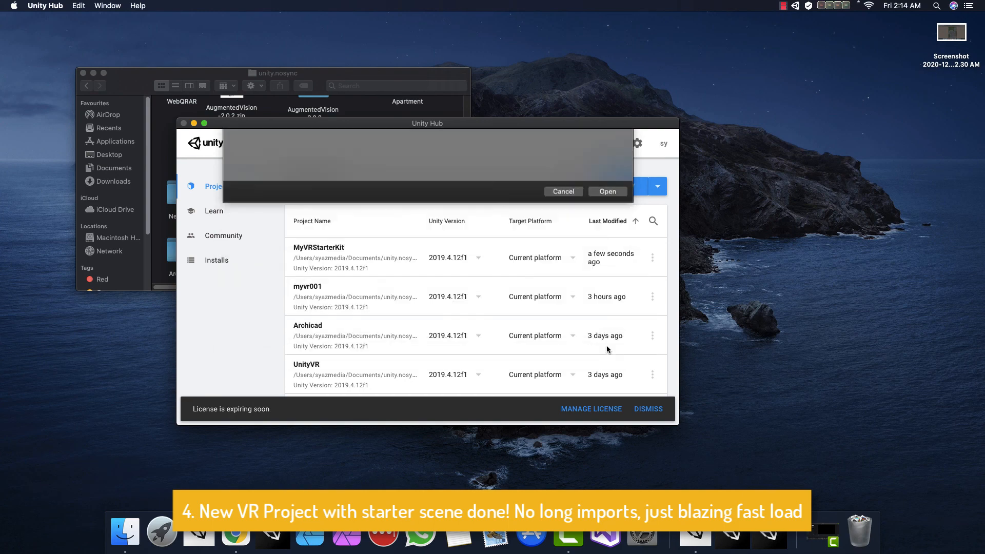
left_click(388, 259)
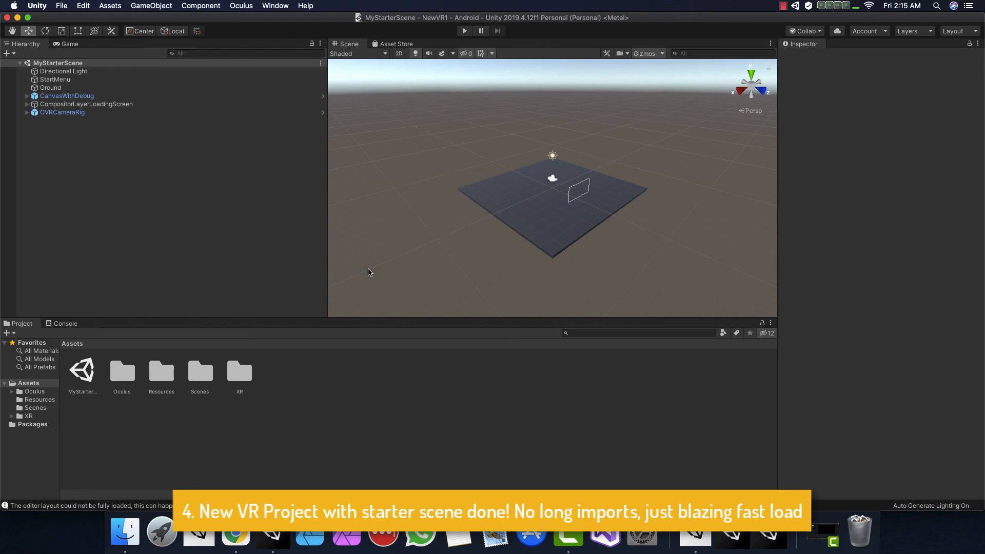
left_click(783, 7)
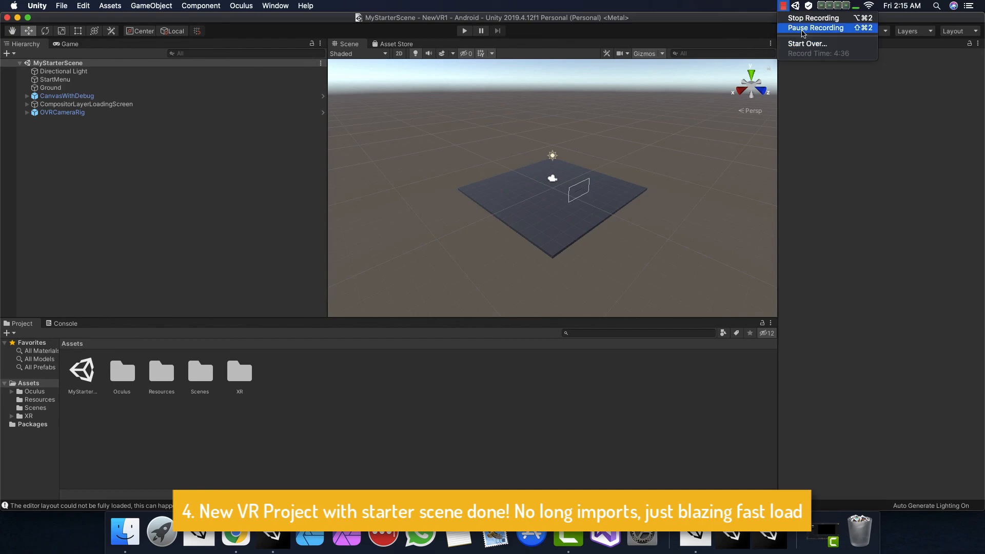